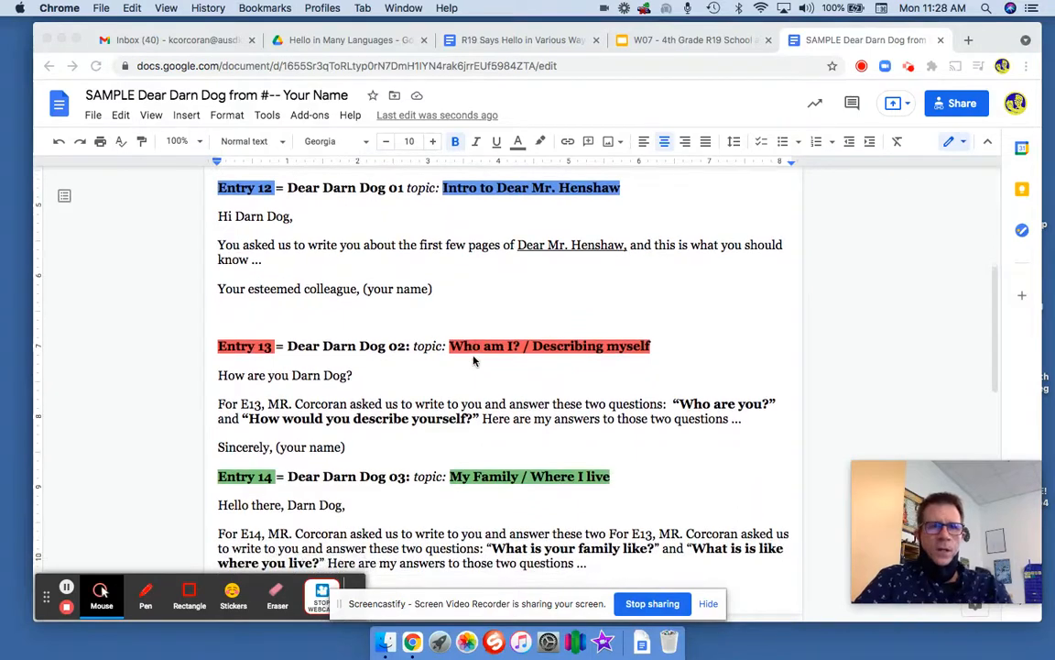
- Slightly reduce the font size of the "Must Do! • Writing Log Entries 12 – 16" line in the W07 slides
click(689, 39)
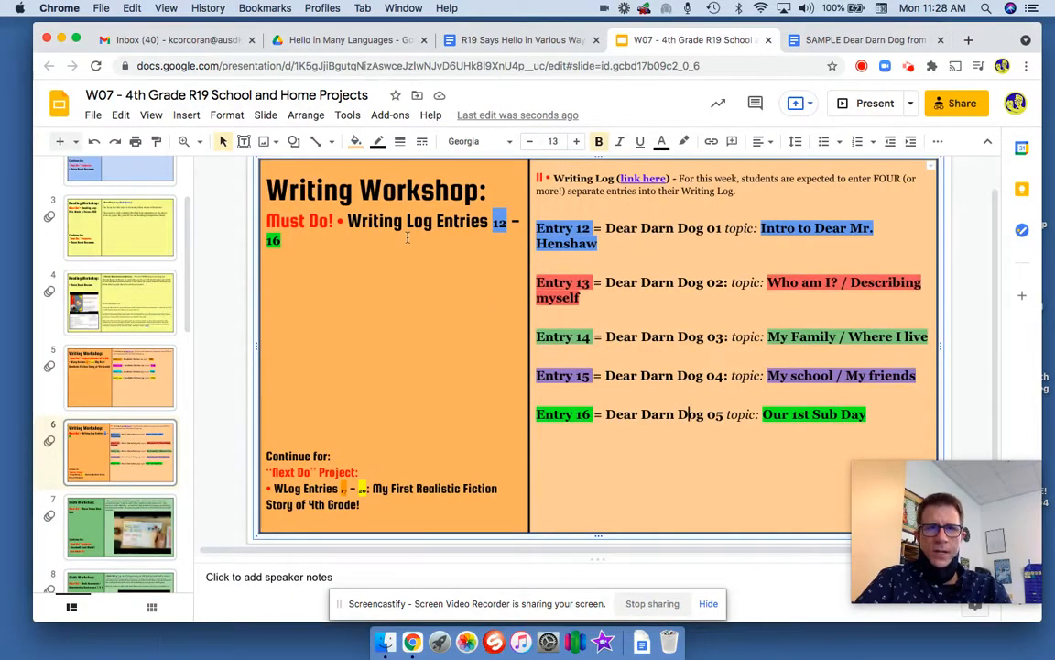
double_click(376, 224)
triple_click(377, 224)
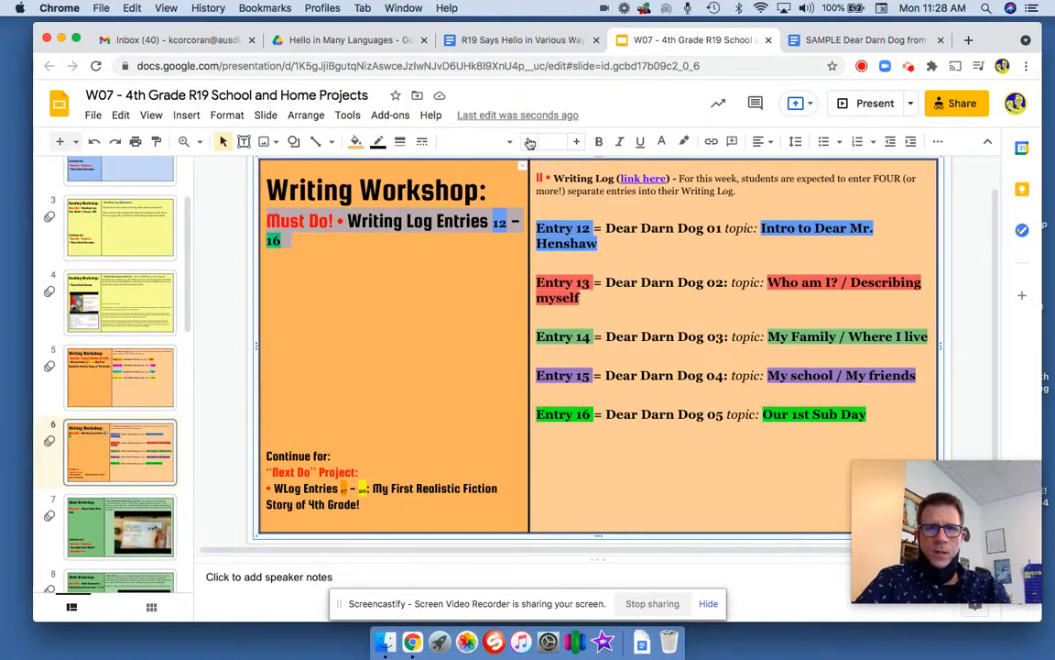
click(530, 143)
click(531, 143)
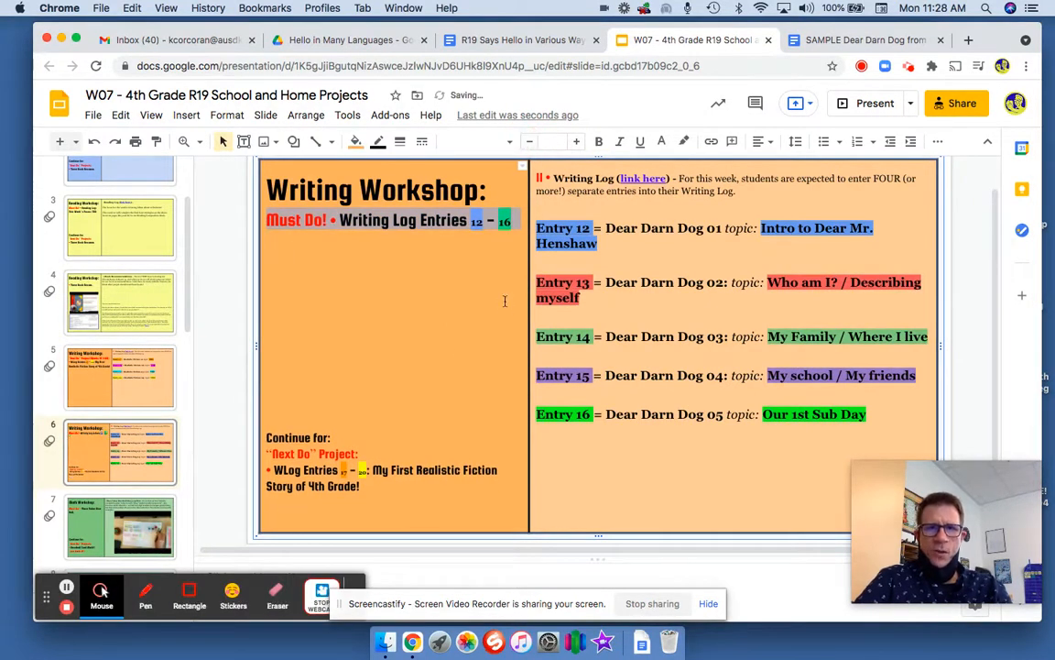
click(391, 387)
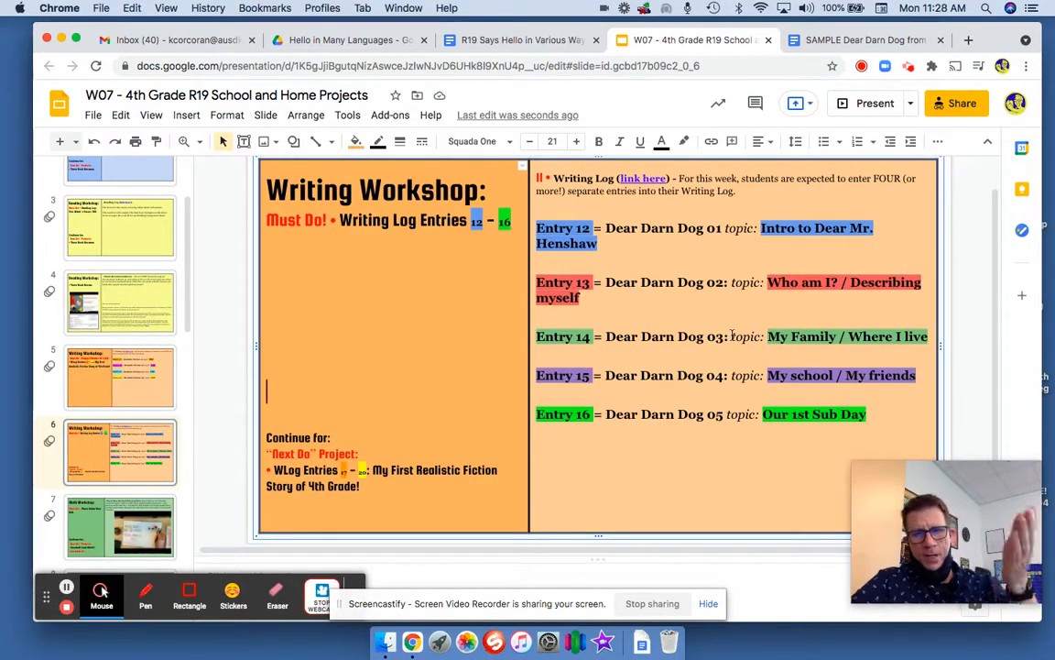
- Narrow the Writing Workshop column slightly to give the column listing Entries 12 to 16 more width
click(514, 257)
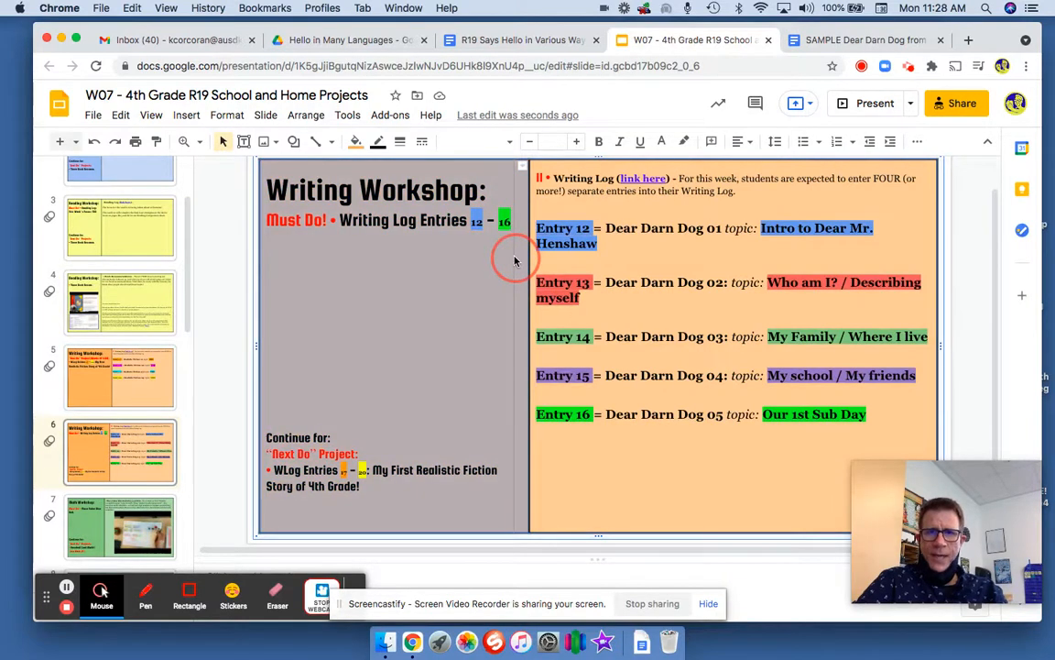
drag(523, 260, 508, 260)
click(456, 295)
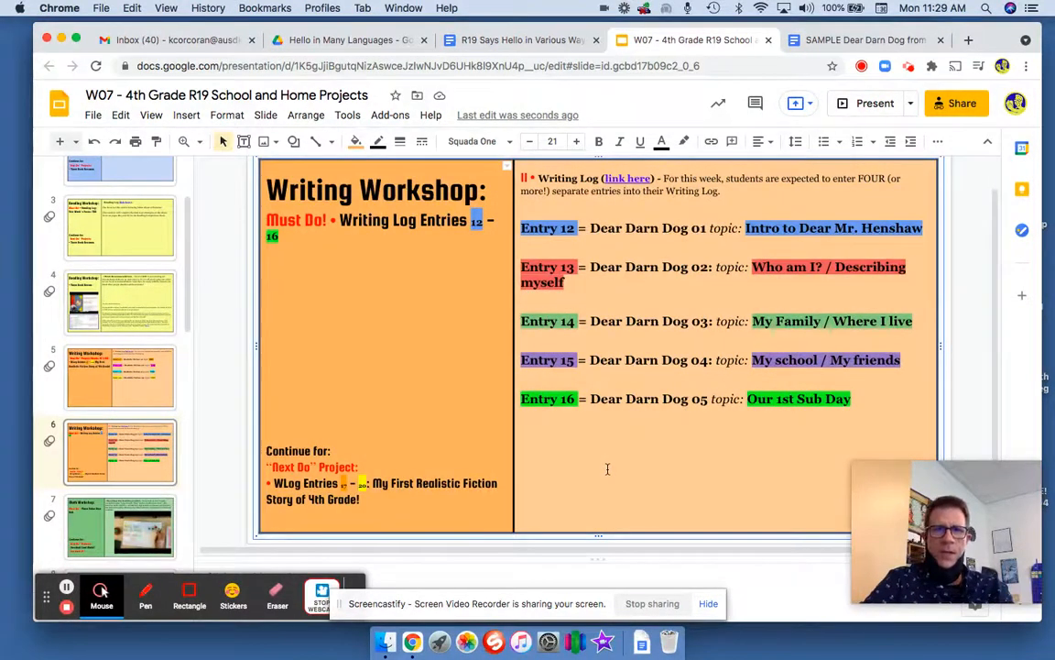
click(502, 287)
drag(502, 288, 489, 288)
click(449, 265)
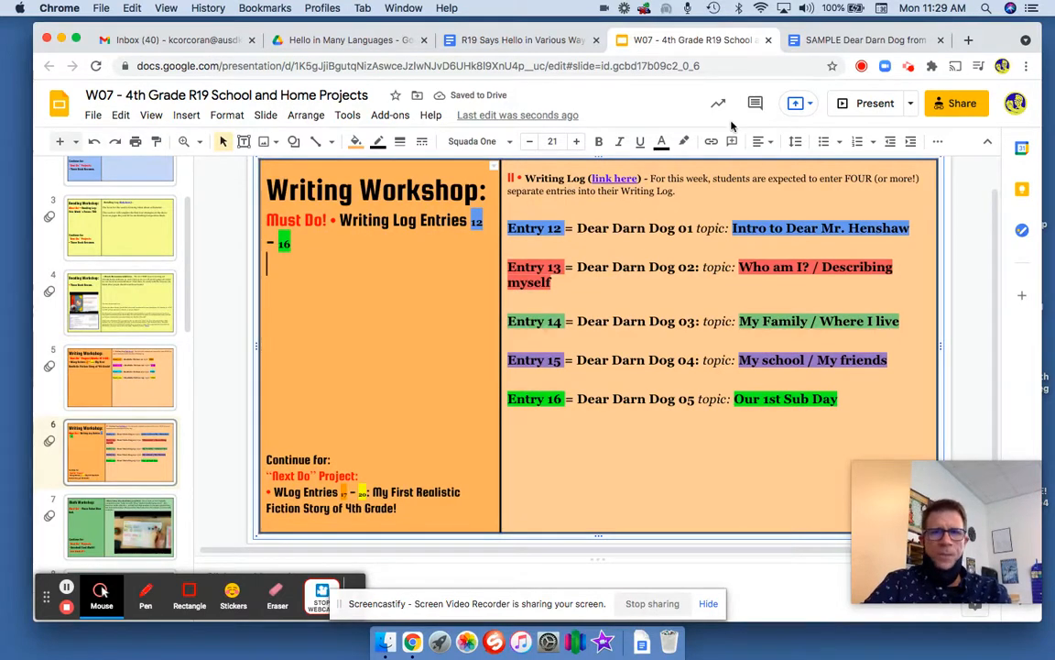
- Start making a copy of the SAMPLE Dear Darn Dog document
click(862, 40)
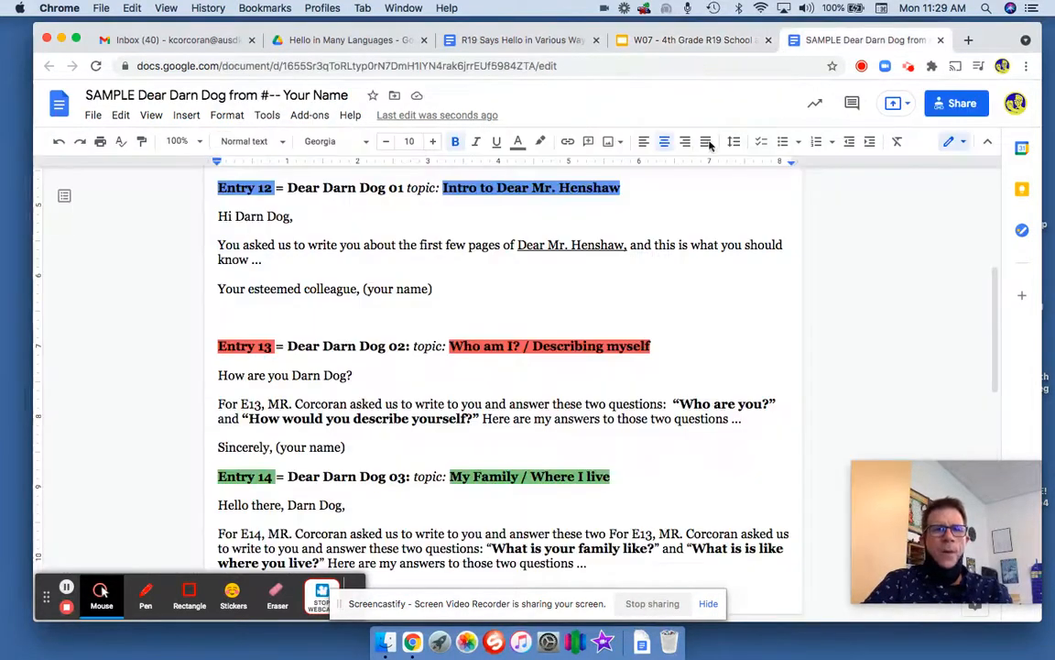
click(94, 116)
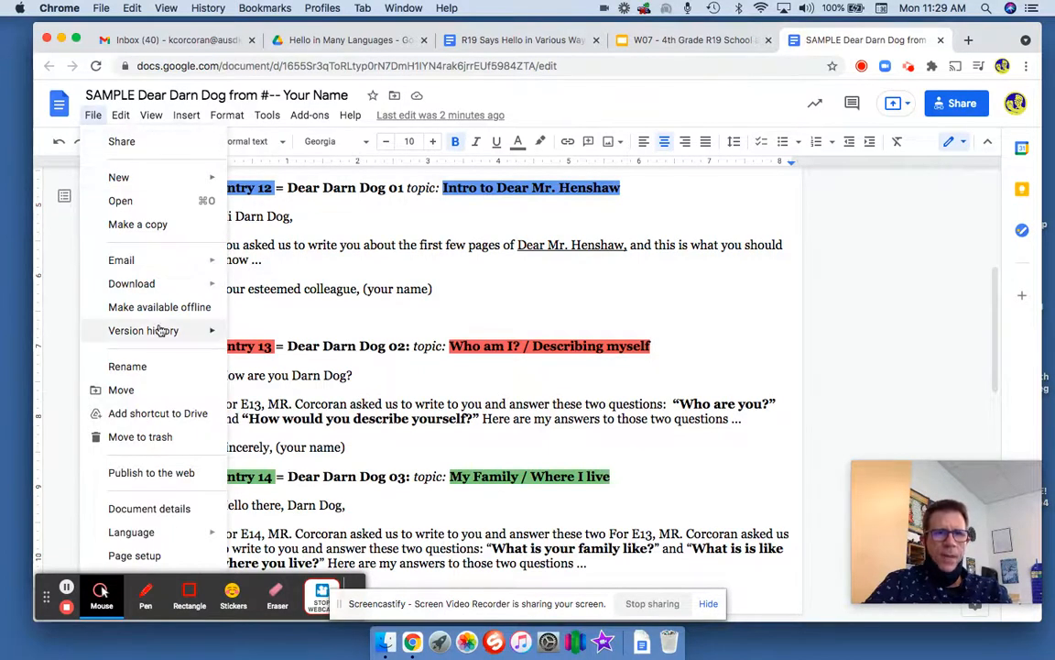
mouse_move(159, 331)
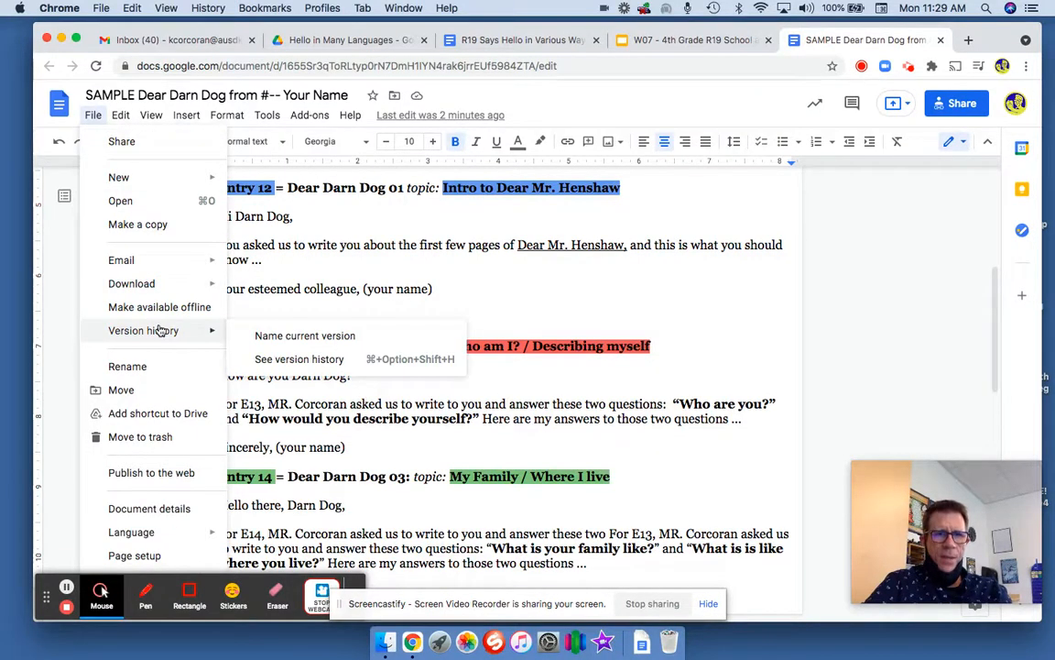
click(152, 228)
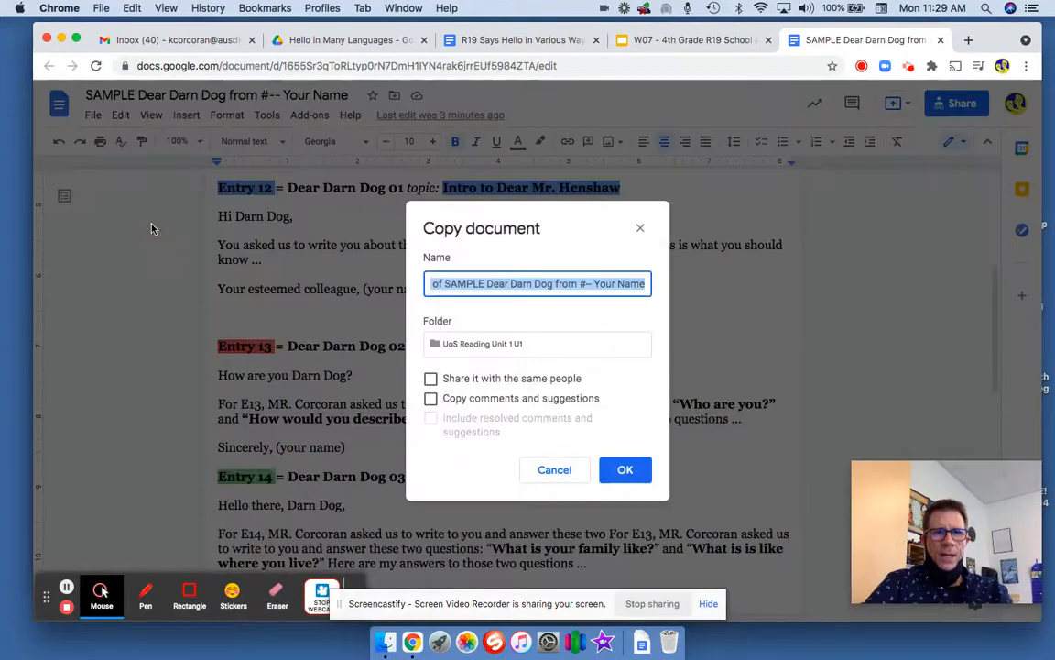
- Remove "Copy of SAMPLE" from the beginning of the copy's name
key(Left)
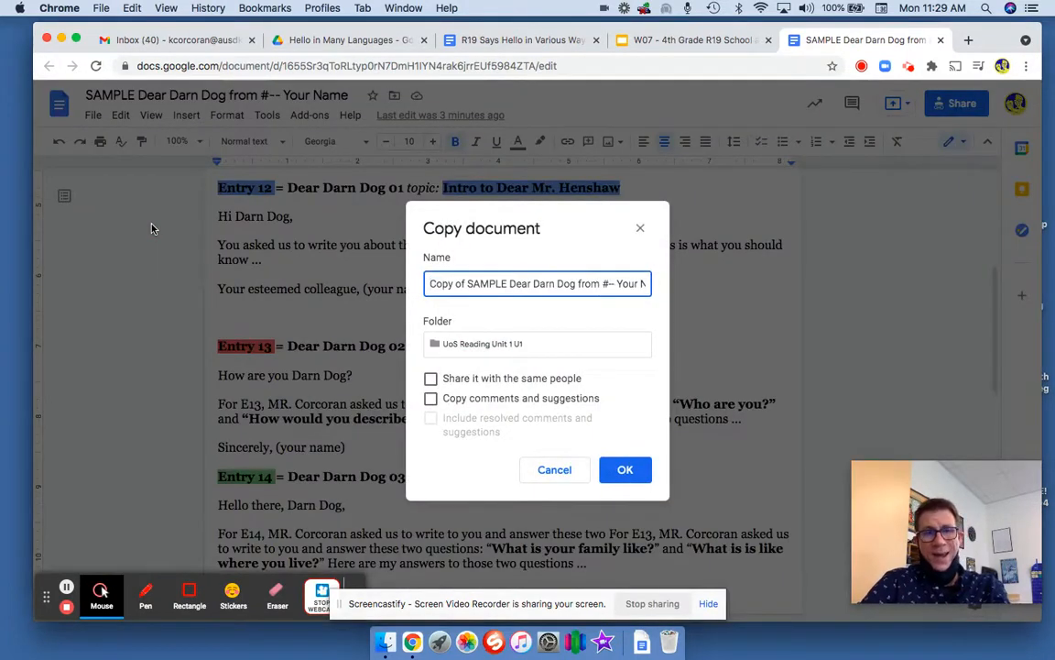
key(shift+Right)
key(shift+Right)
key(shift+Right)
key(shift+Right)
key(shift+Right)
key(shift+Right)
key(shift+Right)
key(shift+Right)
key(shift+Right)
key(shift+Right)
key(shift+Right)
key(shift+Right)
key(shift+Right)
key(shift+Right)
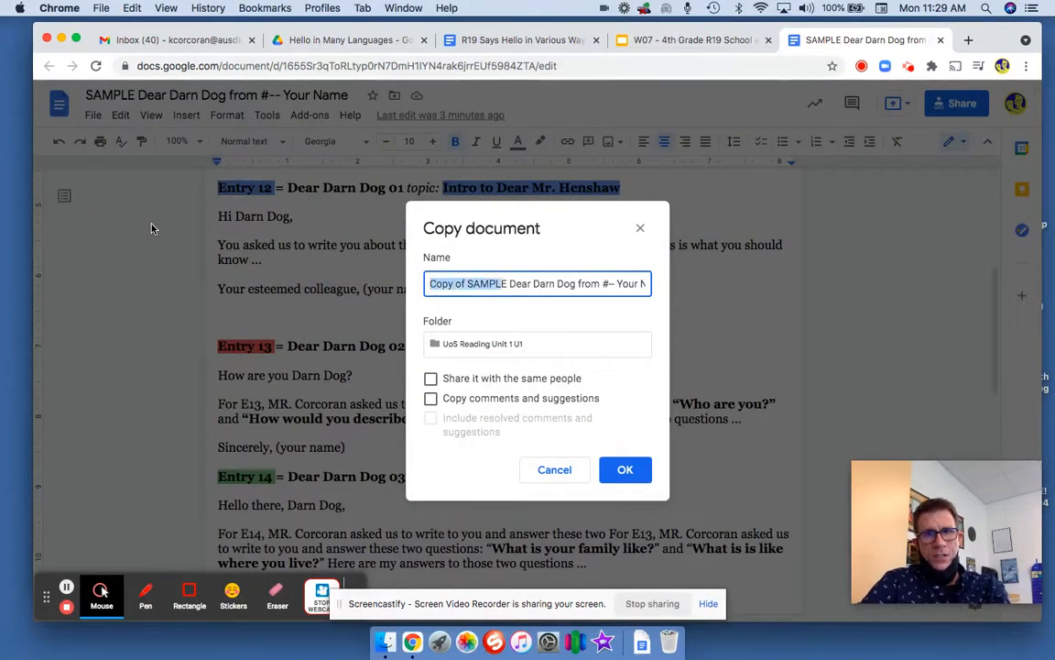
key(BackSpace)
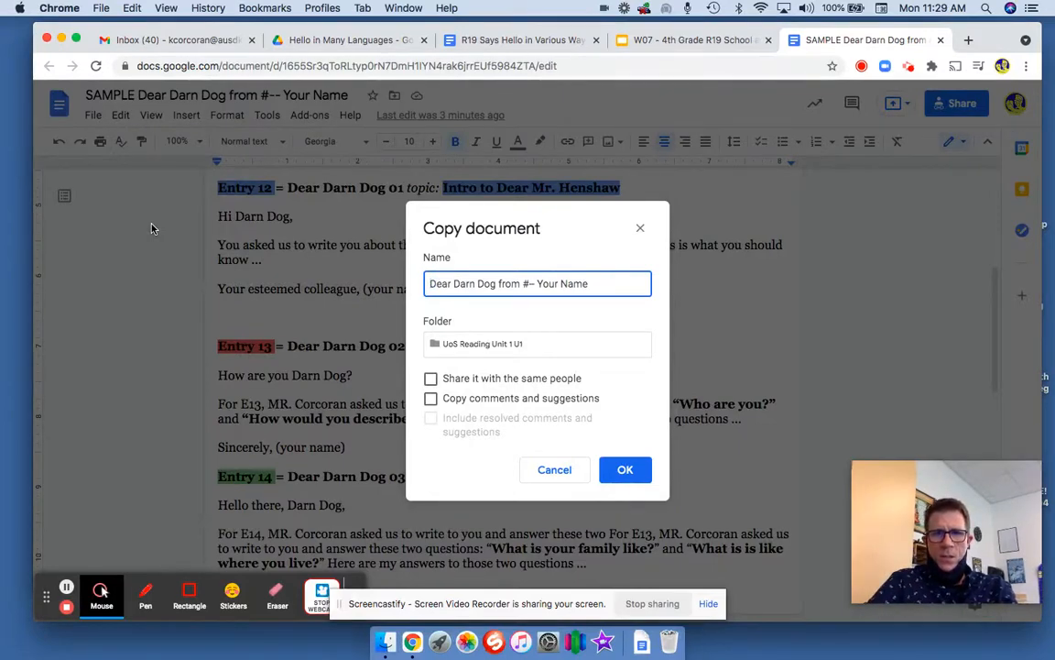
- Replace the dashes after the # in the copy's name with the number 32
key(Right)
key(Right)
key(Right)
key(Right)
key(Right)
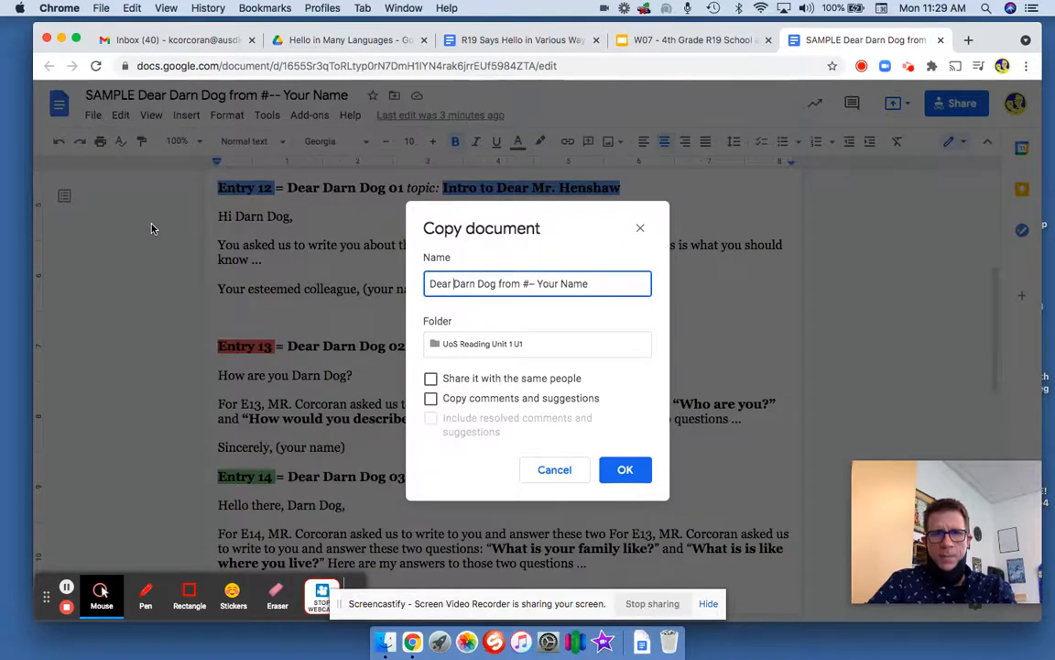
key(Right)
key(Right)
key(Right)
key(Right)
key(Right)
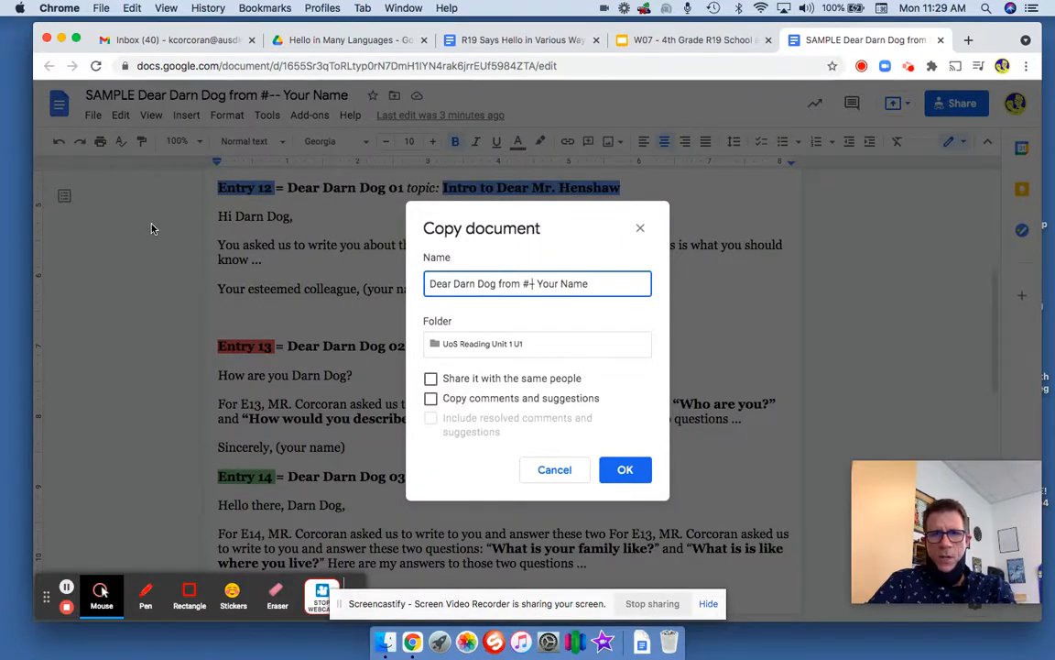
key(BackSpace)
key(BackSpace)
text(32)
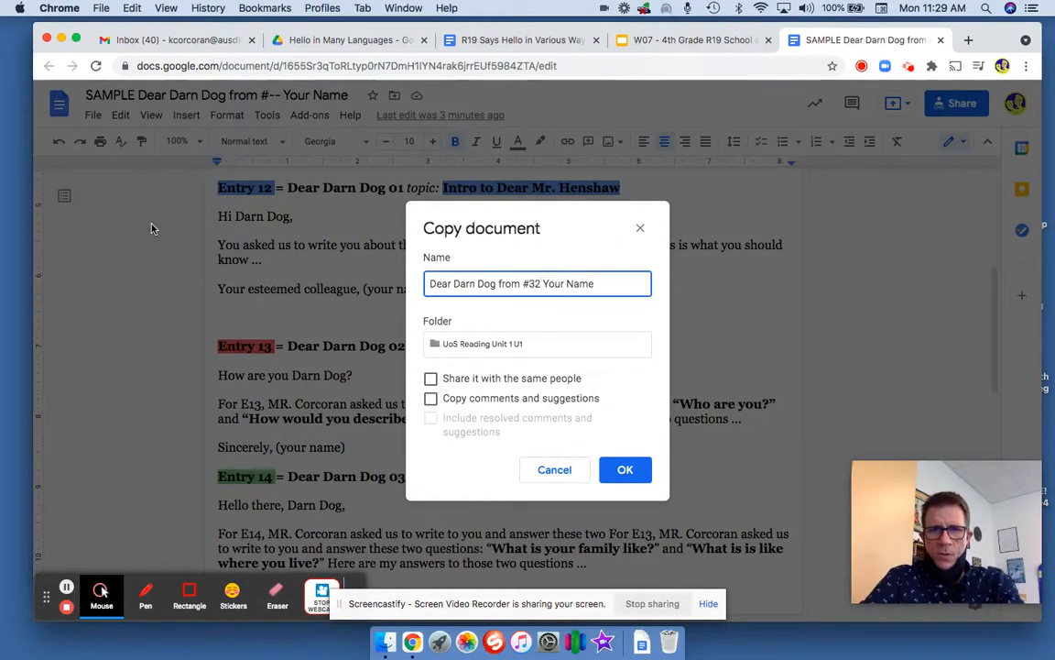
- Replace "Your Name" in the copy's name with the writer's first name and create the copy
key(shift+End)
text(Mr)
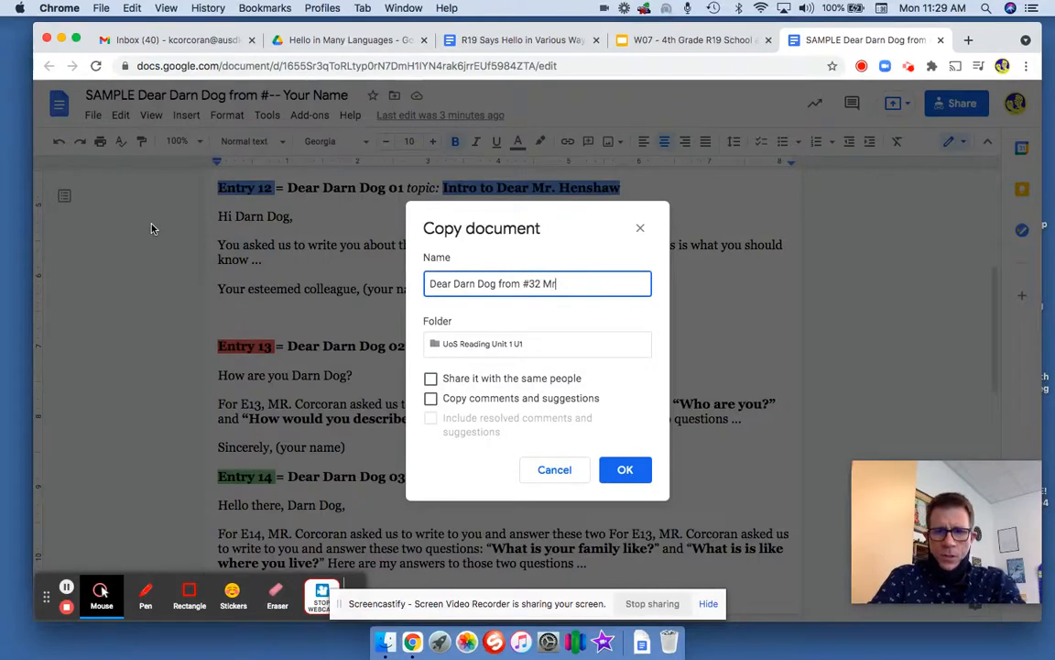
text(. Corcoran)
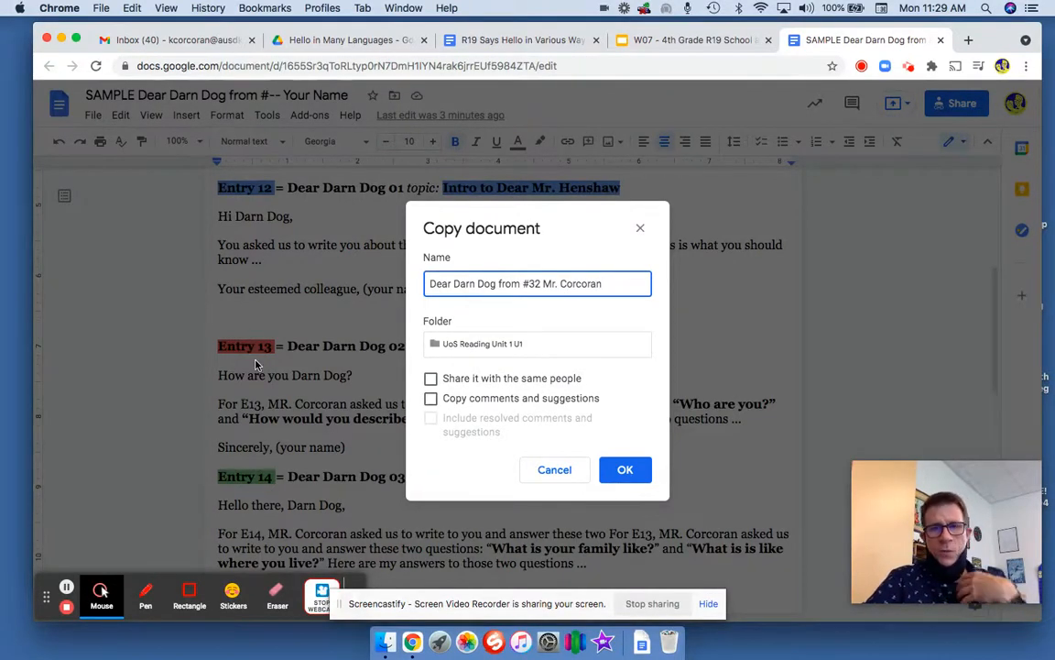
key(BackSpace)
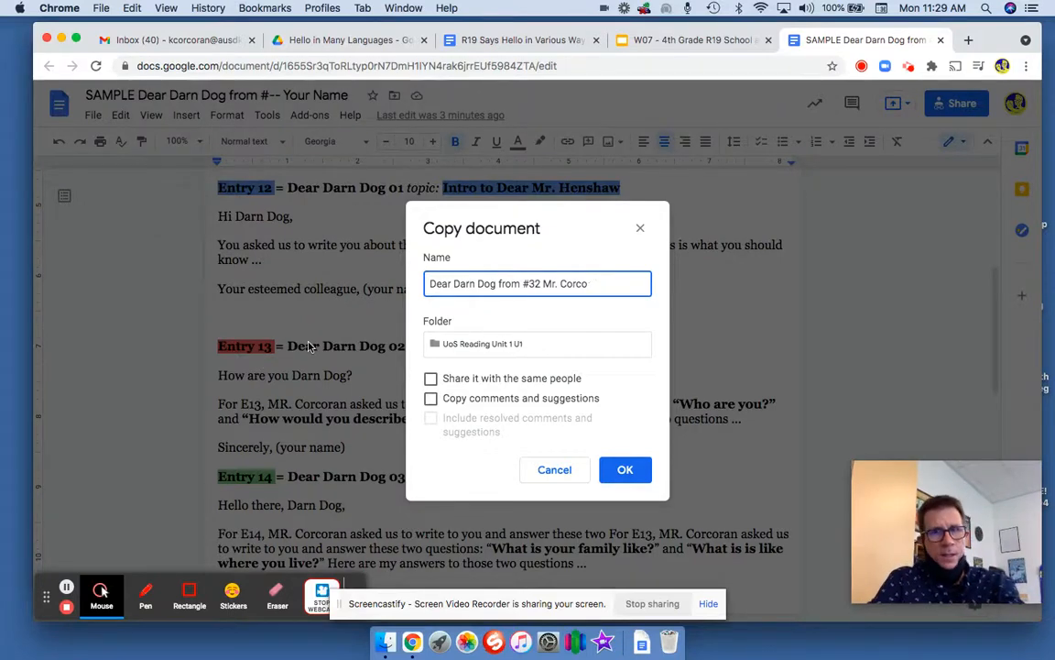
text(Kevin)
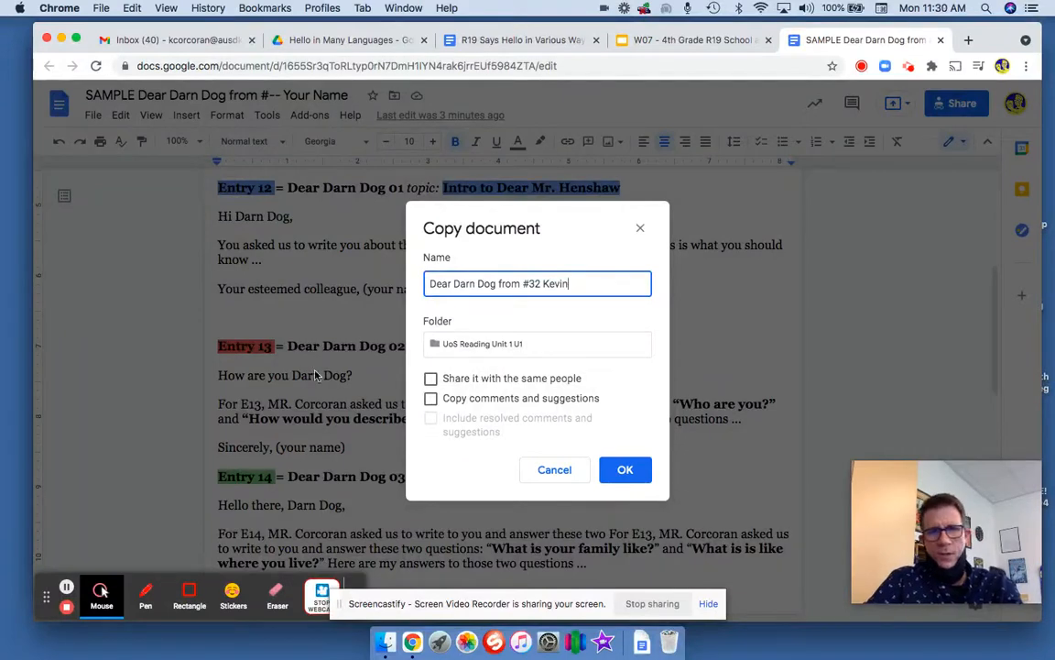
click(624, 470)
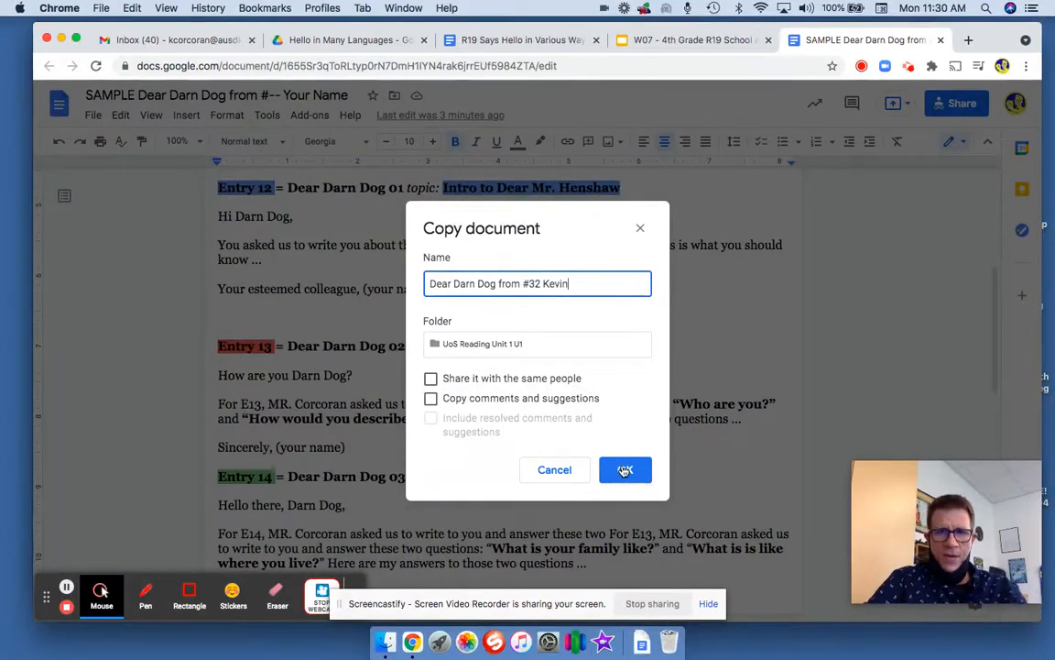
click(625, 470)
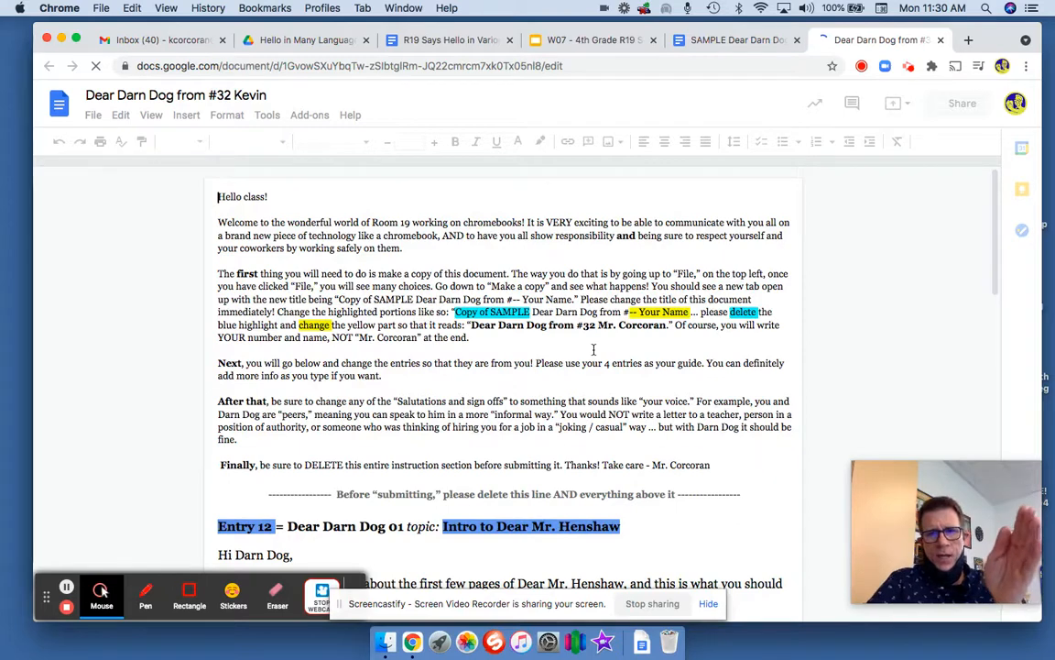
- Replace the ellipsis ending Entry 12's opening sentence with "it is written in the form of letters form a boy"
scroll(594, 350, down, 2)
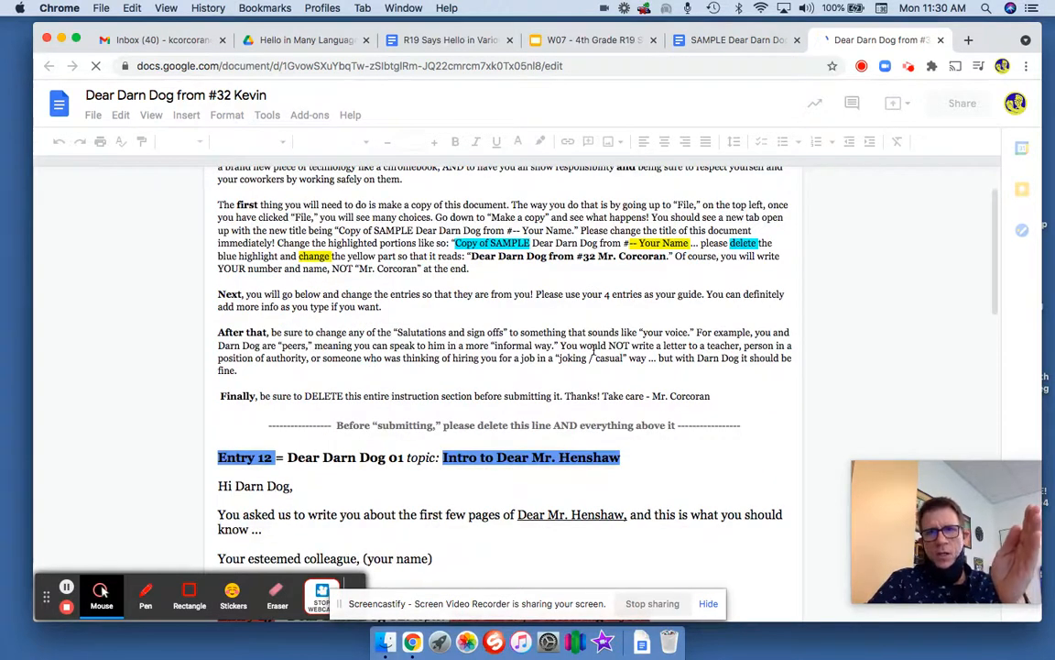
scroll(594, 383, down, 3)
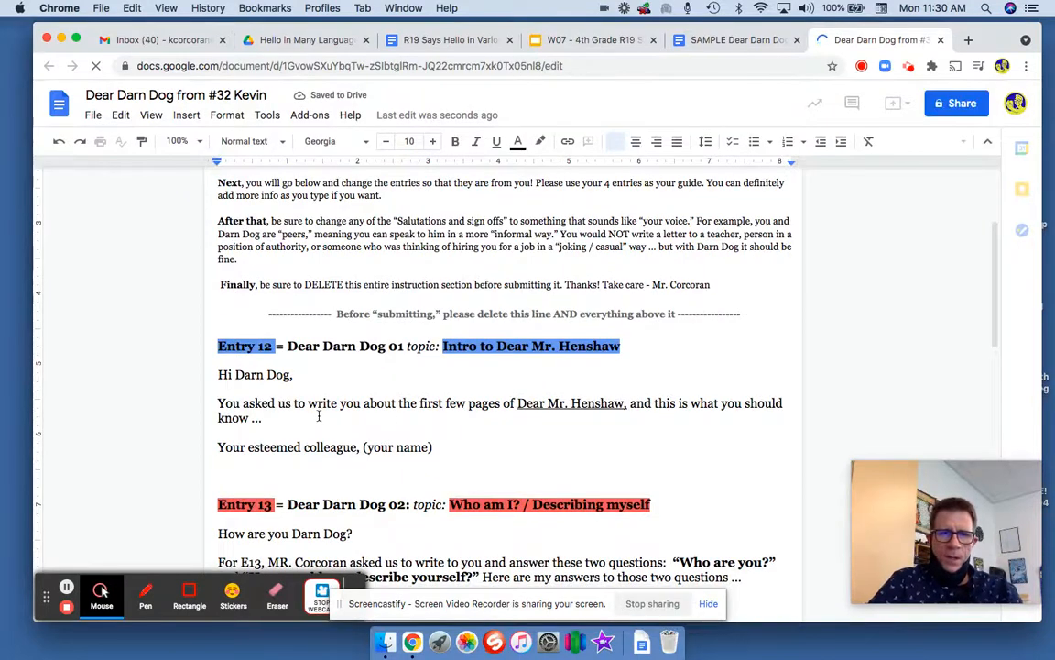
double_click(255, 418)
text(it)
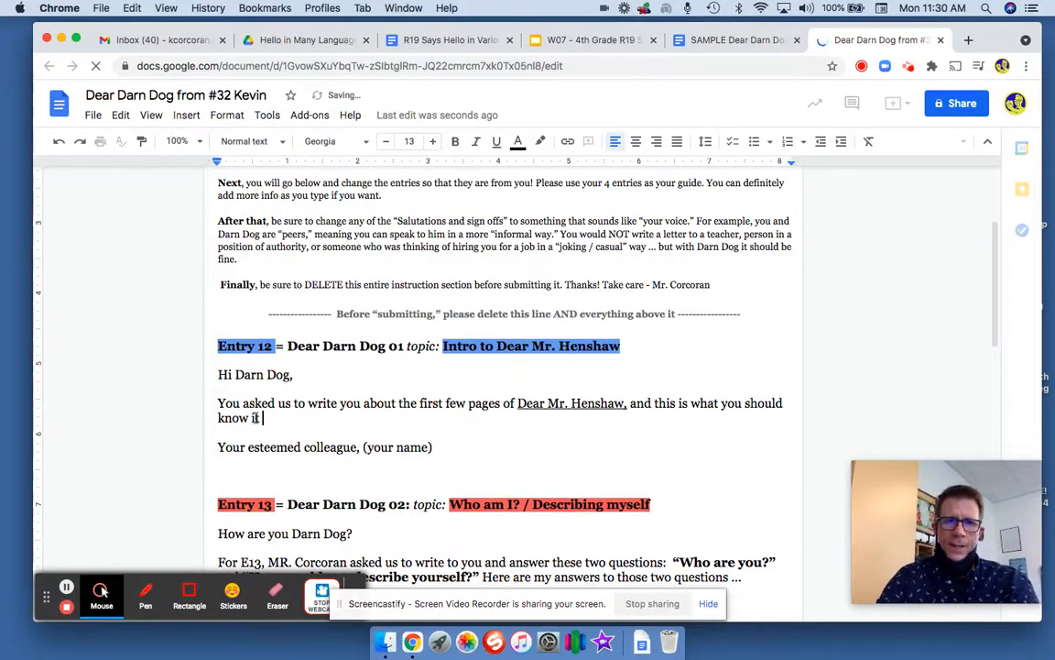
text('s)
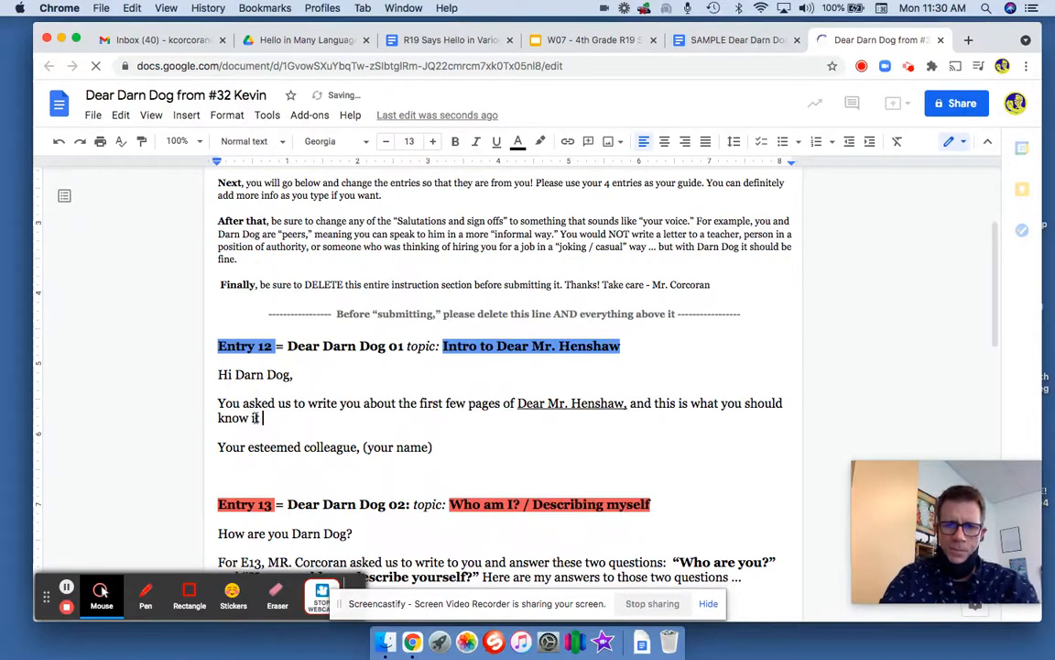
text(is writt)
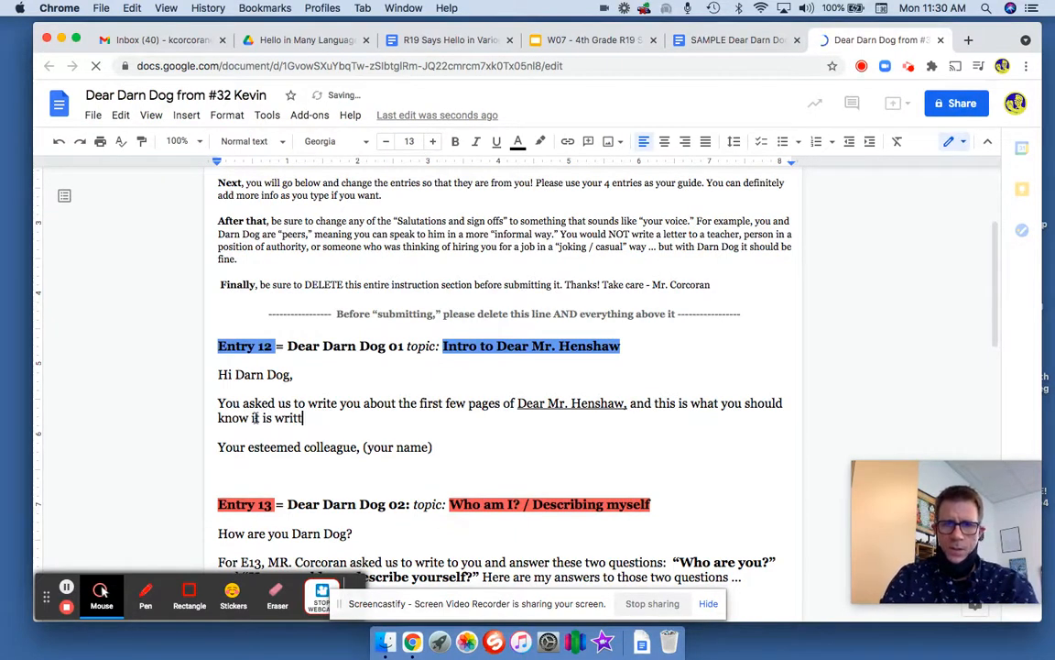
text(en in the f)
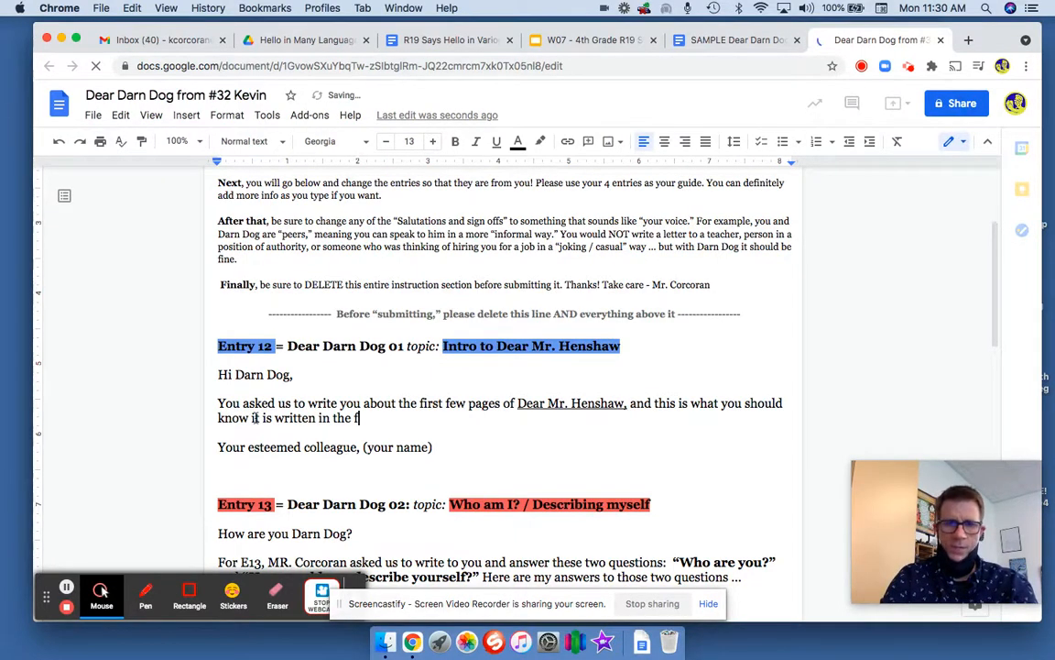
text(orm of letters f)
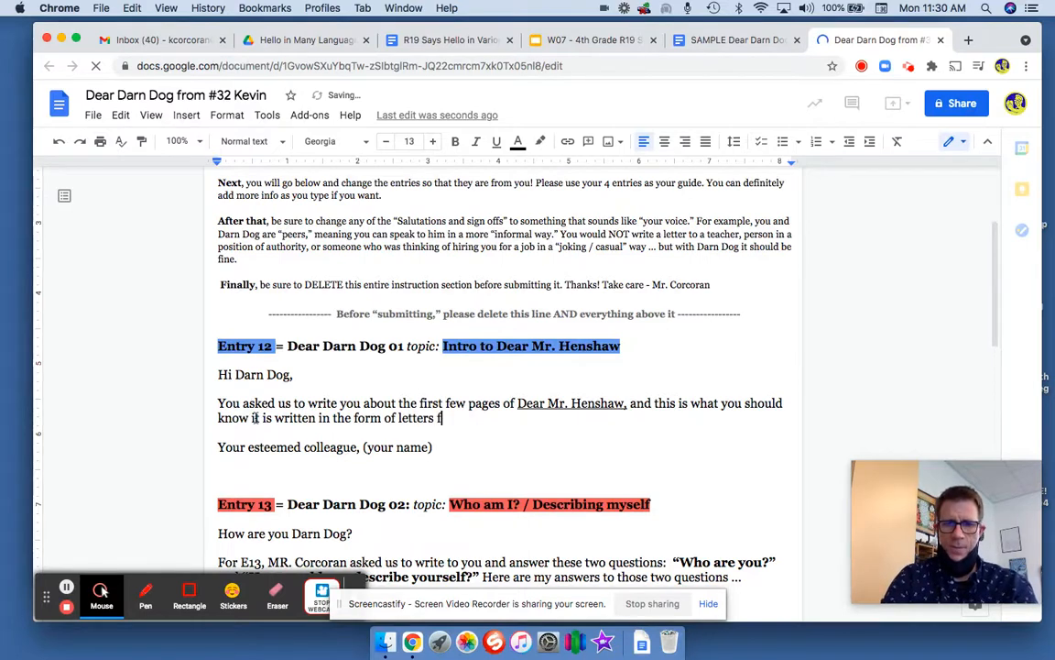
text(orm a boy )
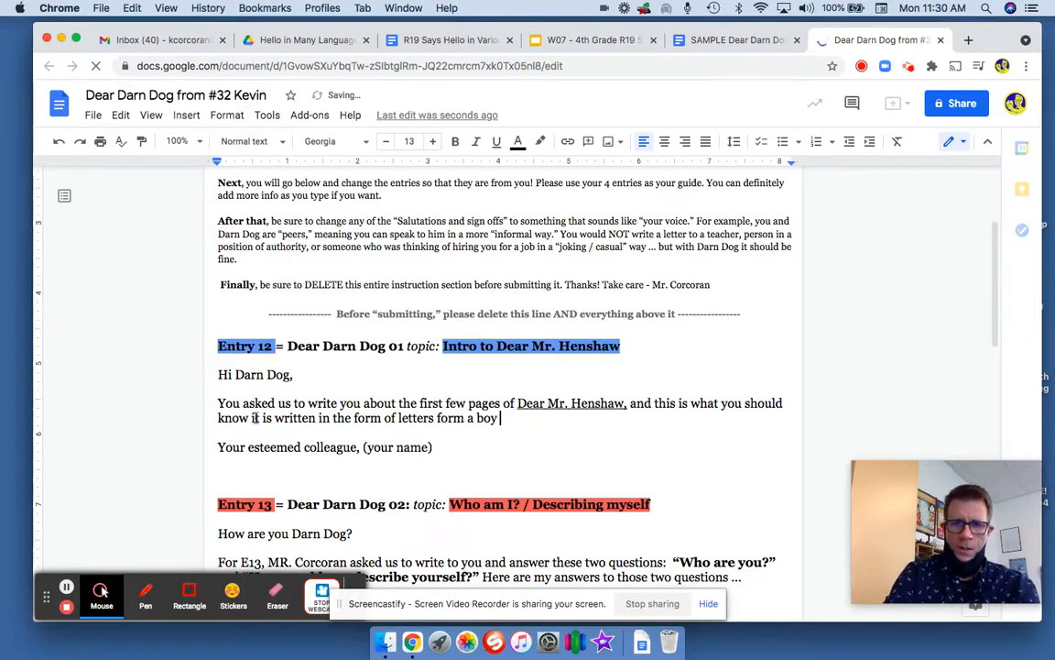
- Continue Entry 12's opening sentence with "(anemed Leigh) to an author (named Mr. Henshaw.)"
text((aneme)
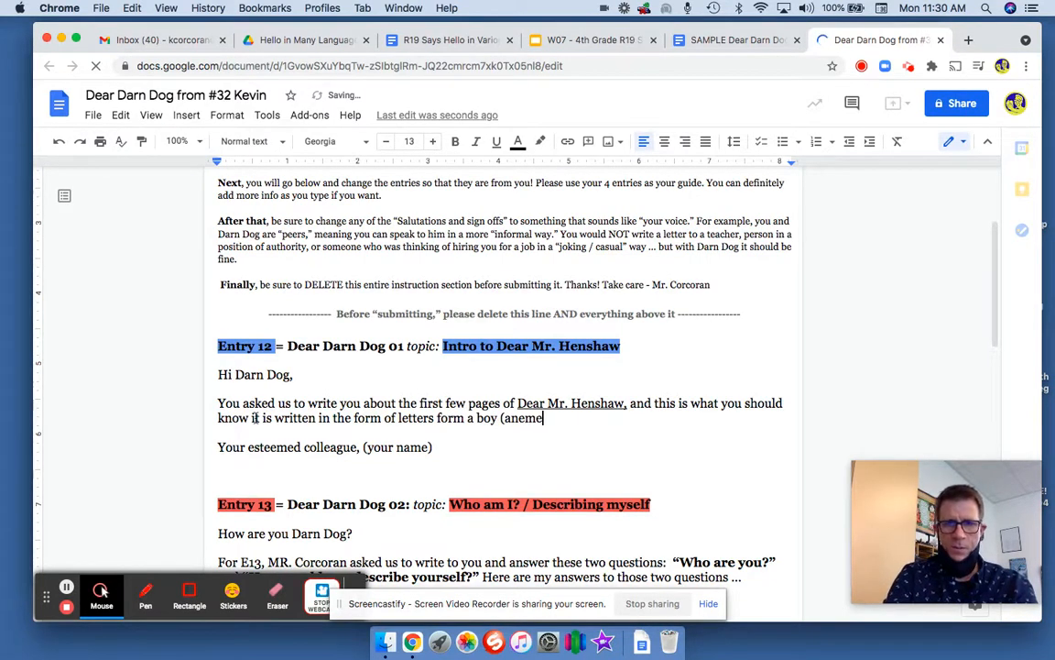
text(d)
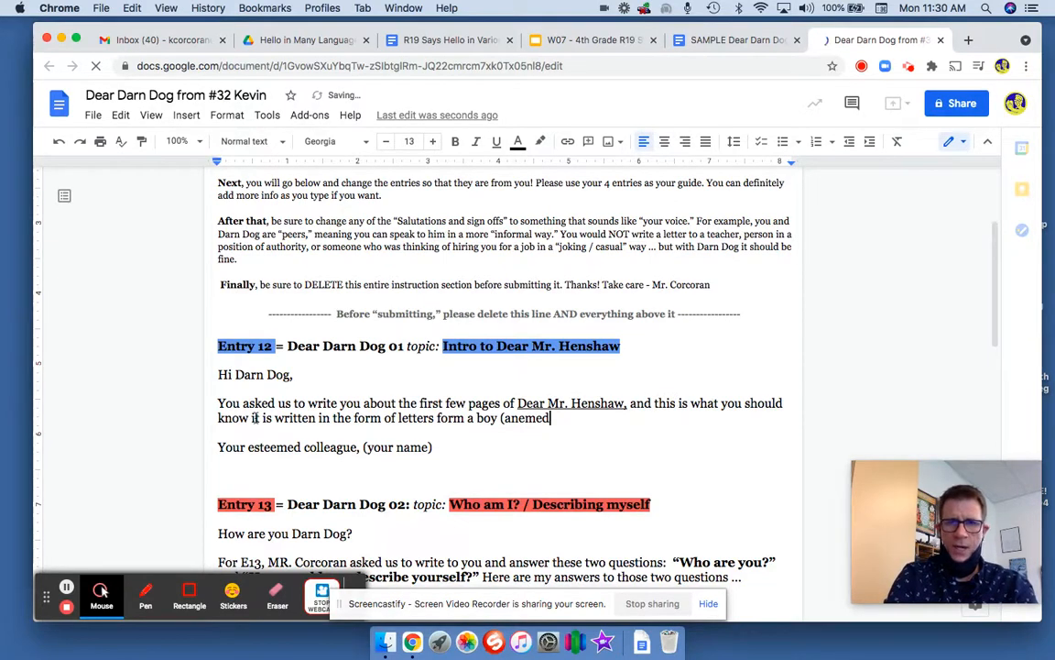
text( Leigh)
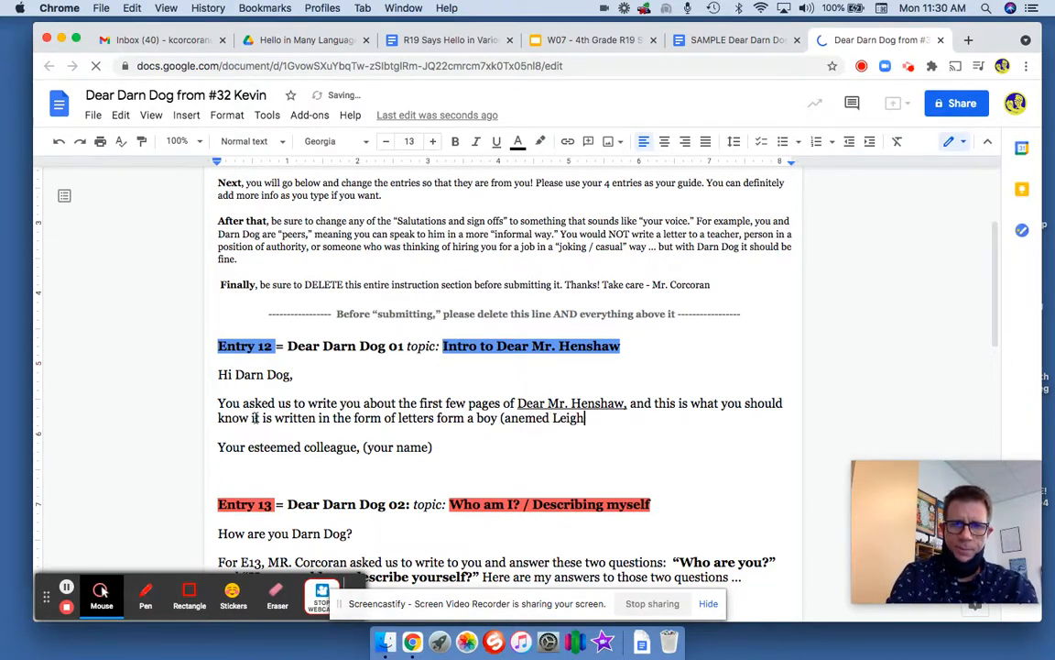
text() to a)
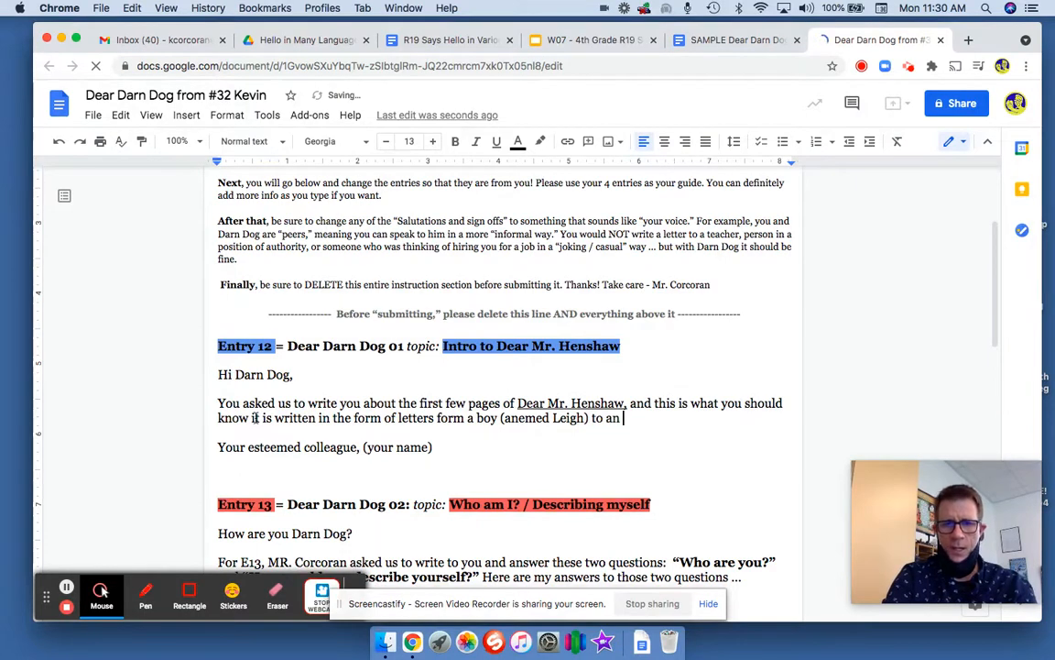
text(n )
text(au)
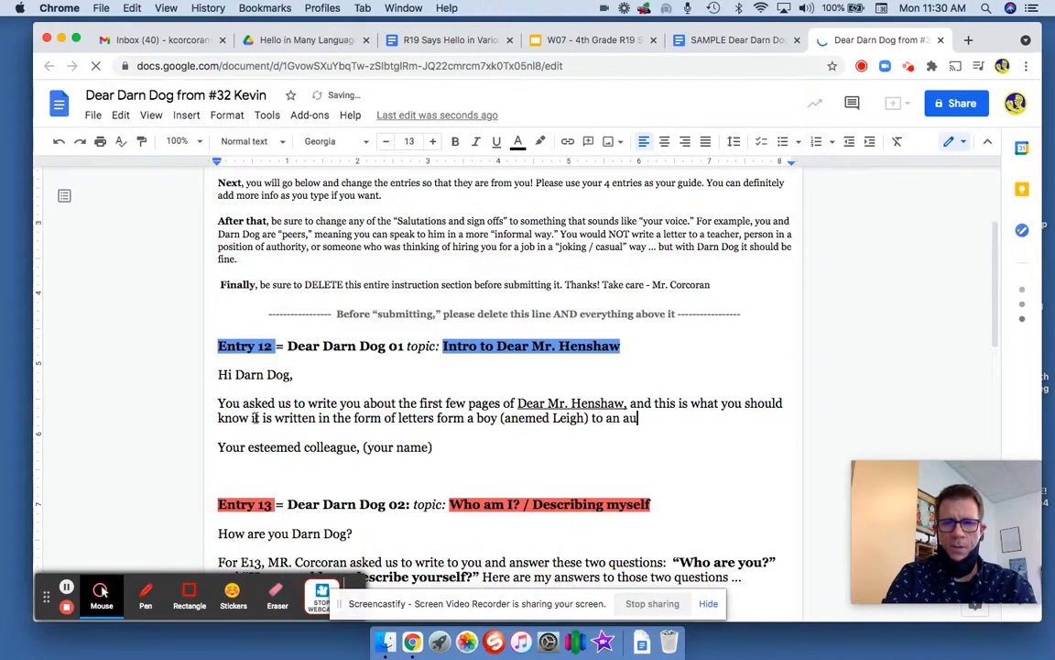
text(thor (named )
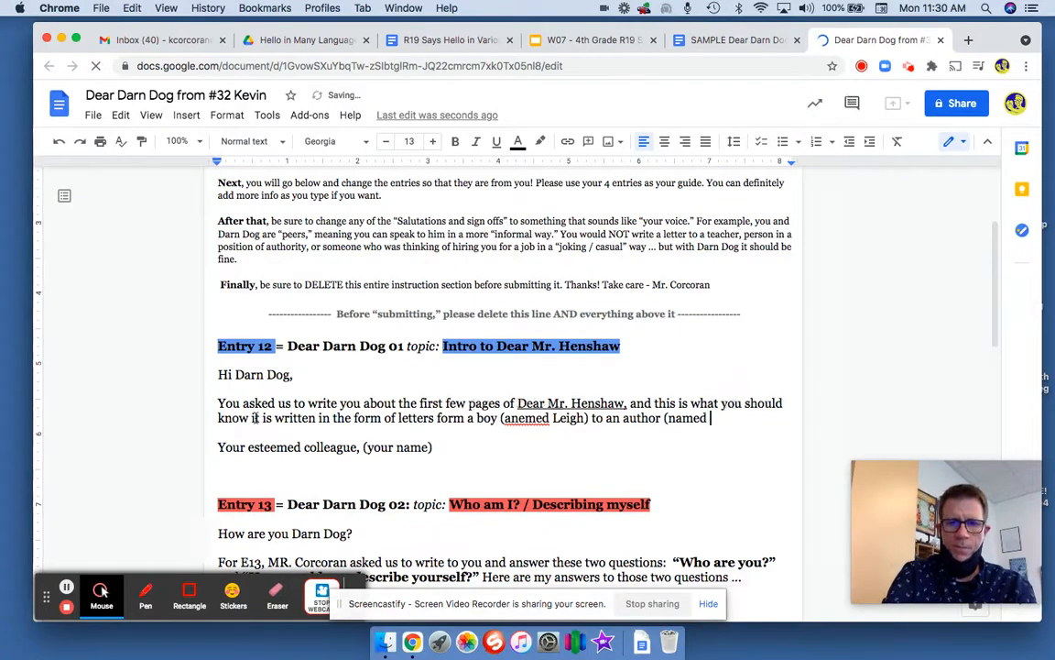
text(Mr. Henshaw)
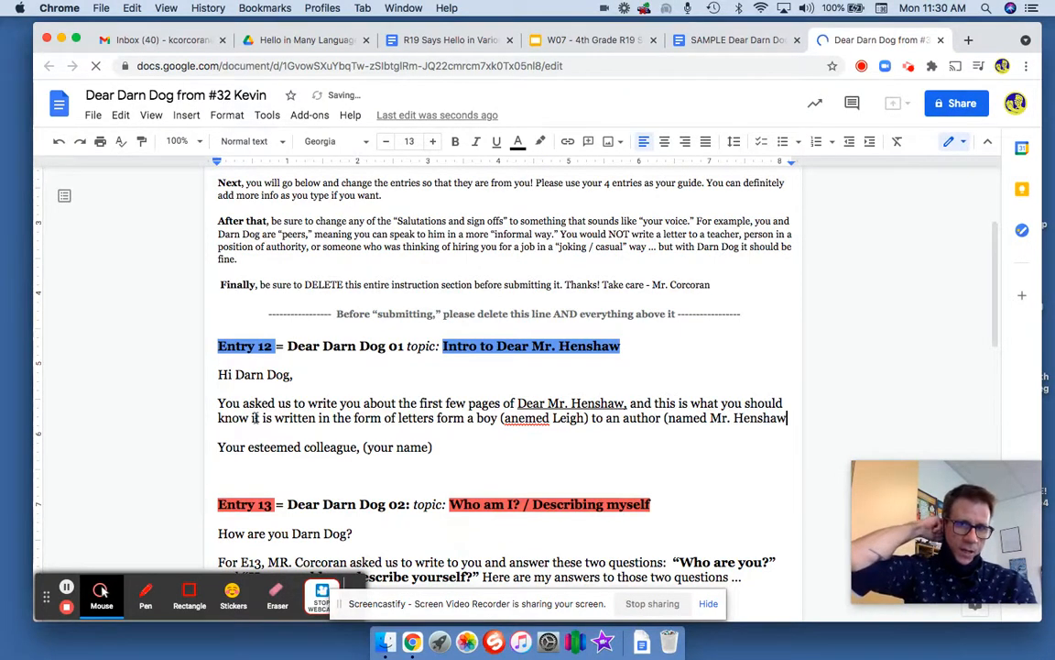
text(.)
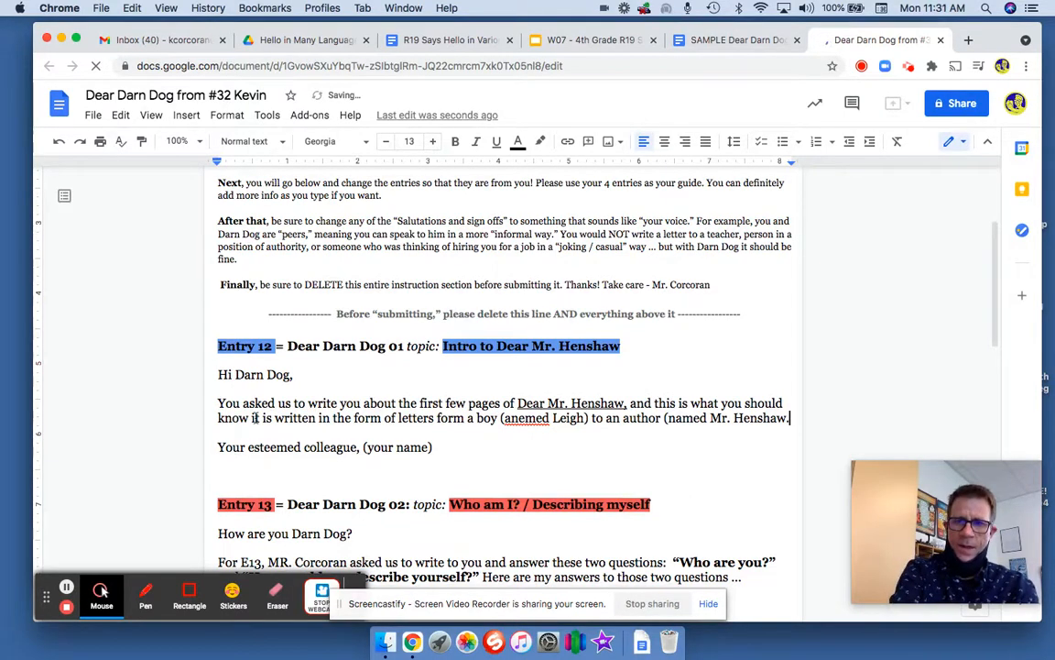
text())
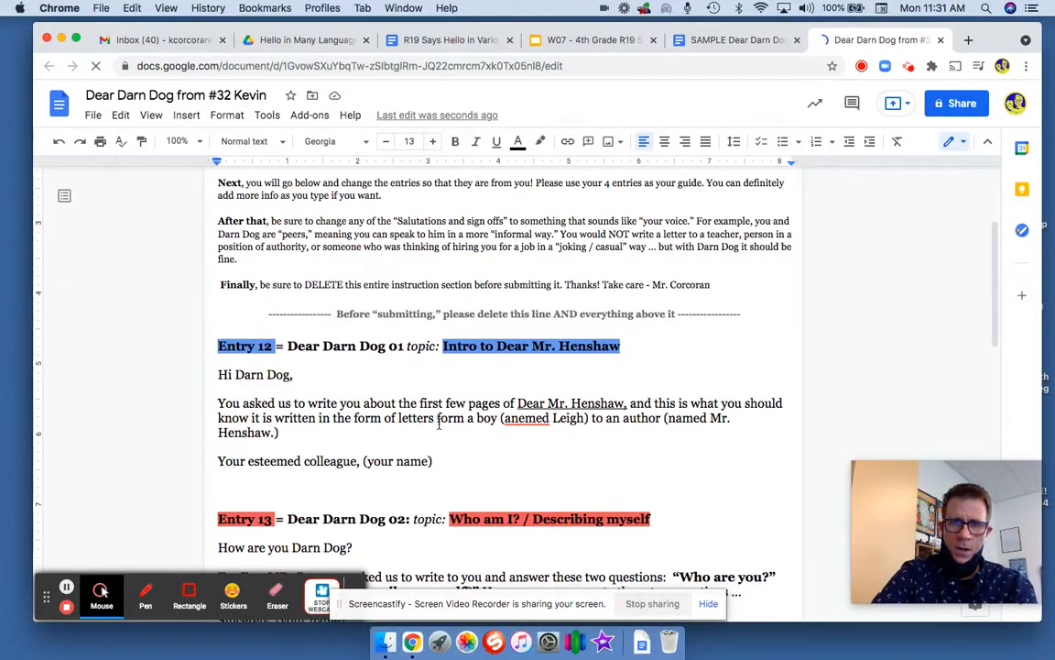
- Correct the misspelled word before "Leigh" in Entry 12 to "named"
right_click(523, 420)
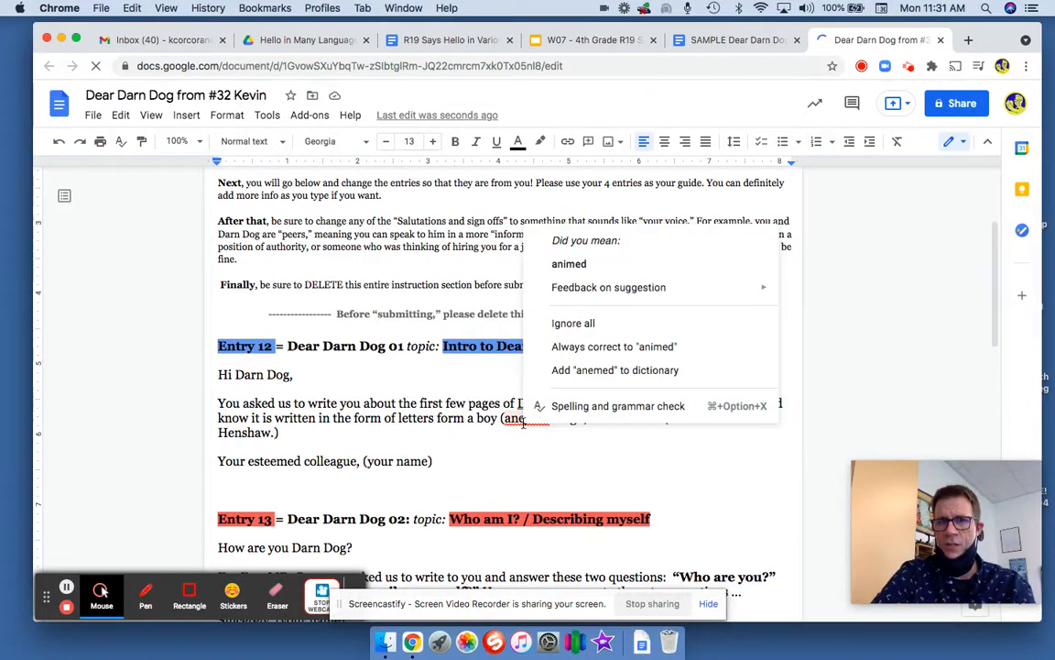
click(576, 263)
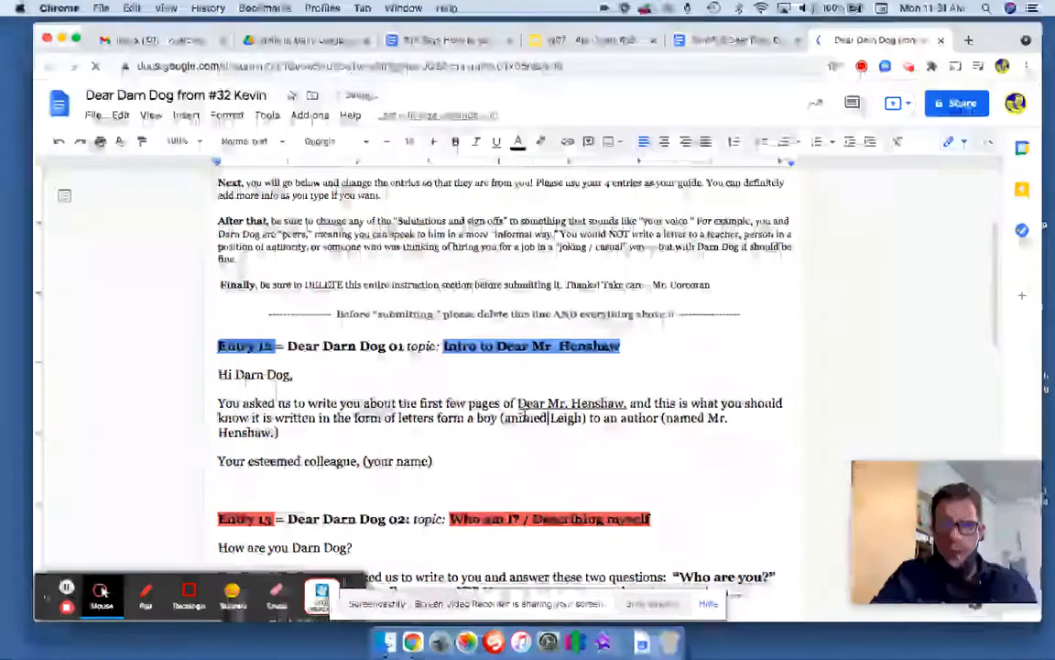
double_click(524, 418)
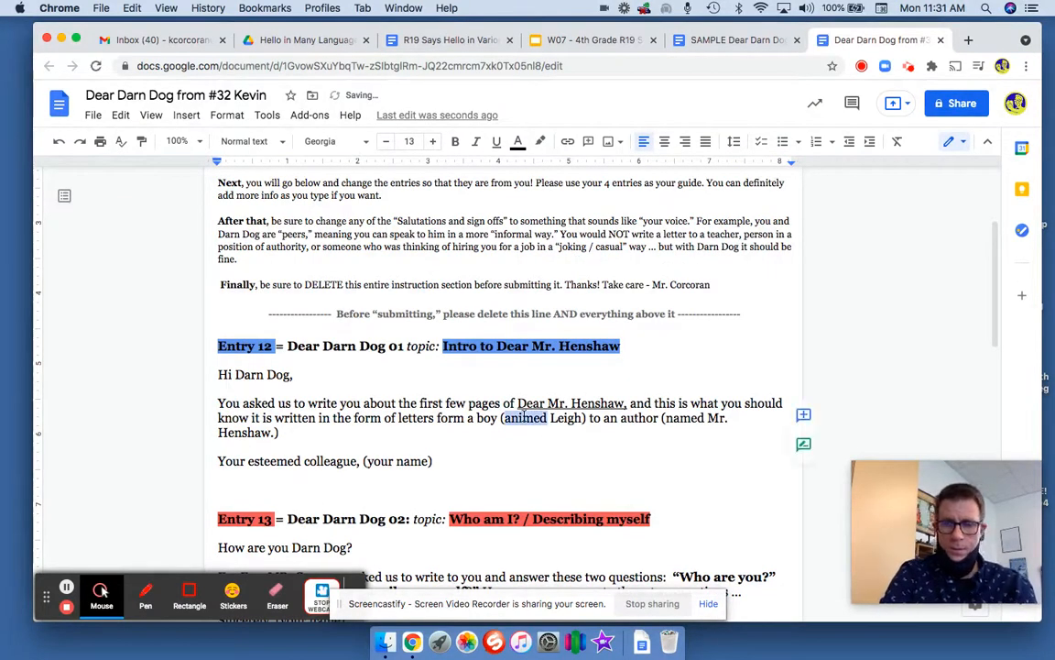
text(named)
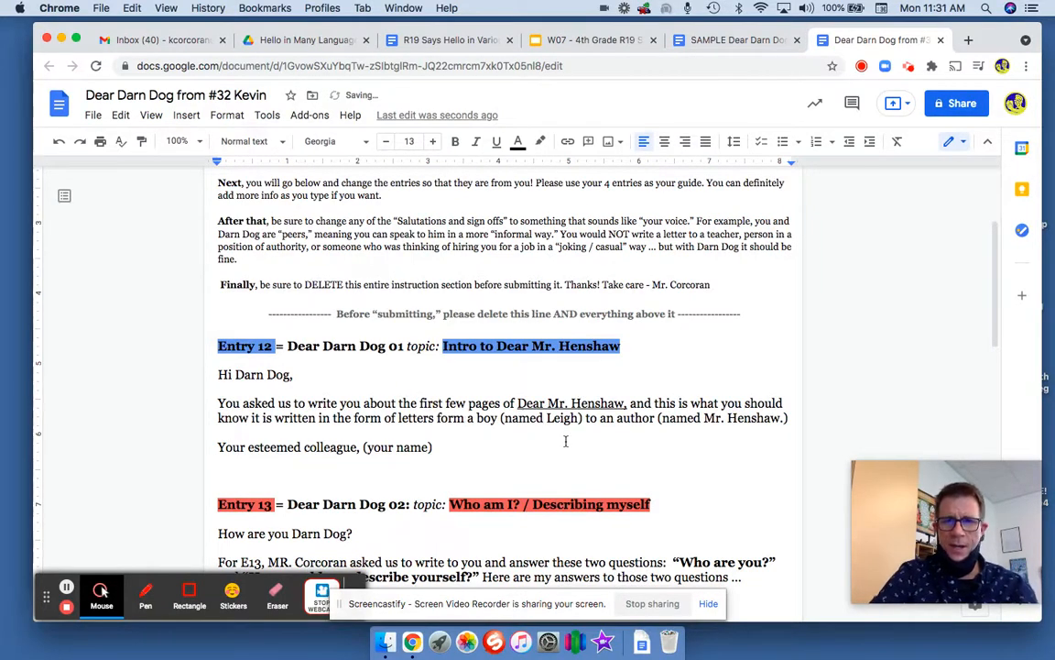
- Start a second sentence in Entry 12's letter with "In the beginning of the book, Leigh asks Mr. Henshaw"
click(783, 417)
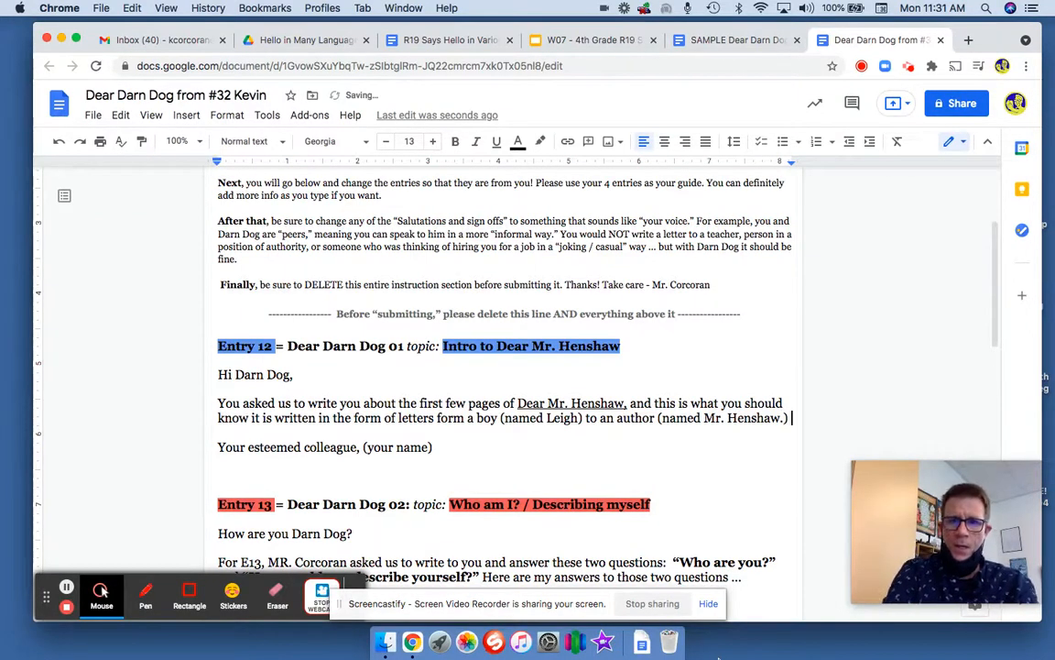
text(In the )
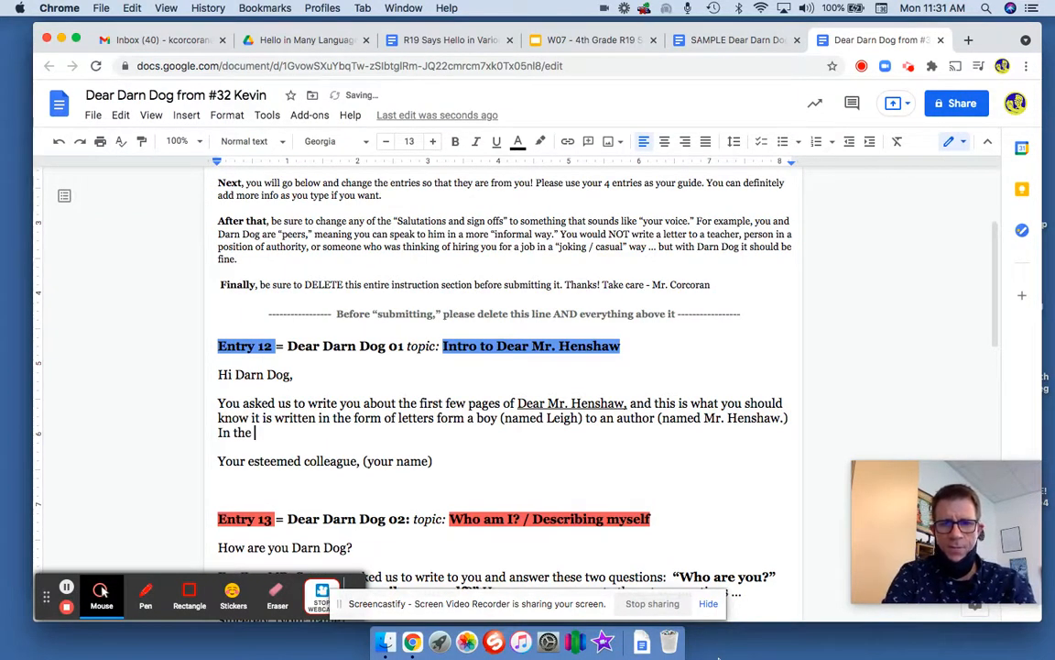
text(beg)
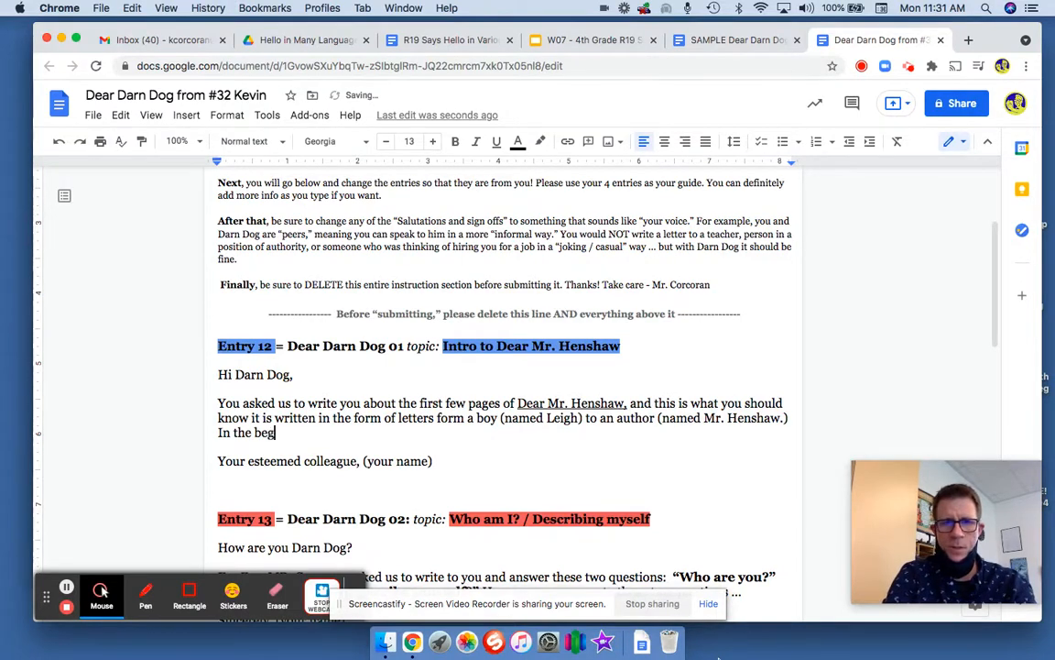
text(inning )
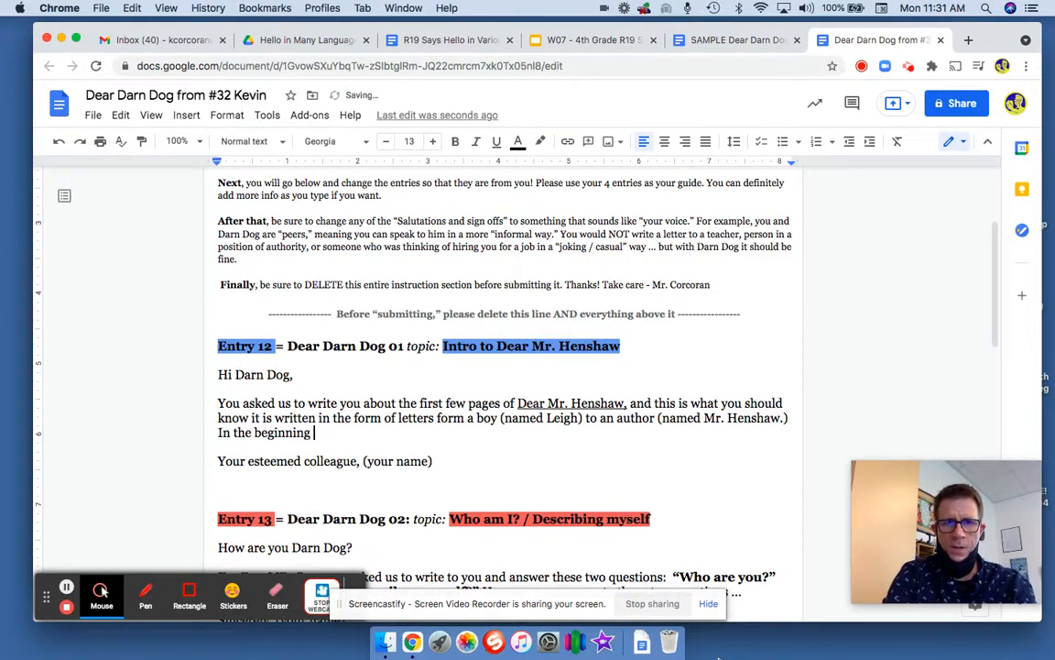
text(toof the book, Leigh )
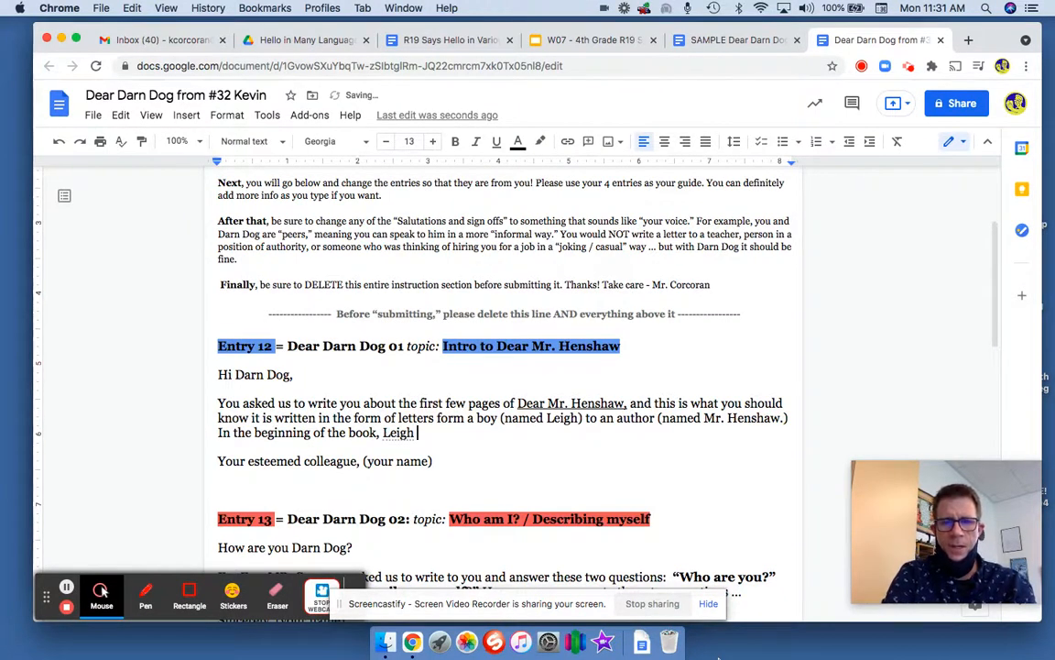
text(asks )
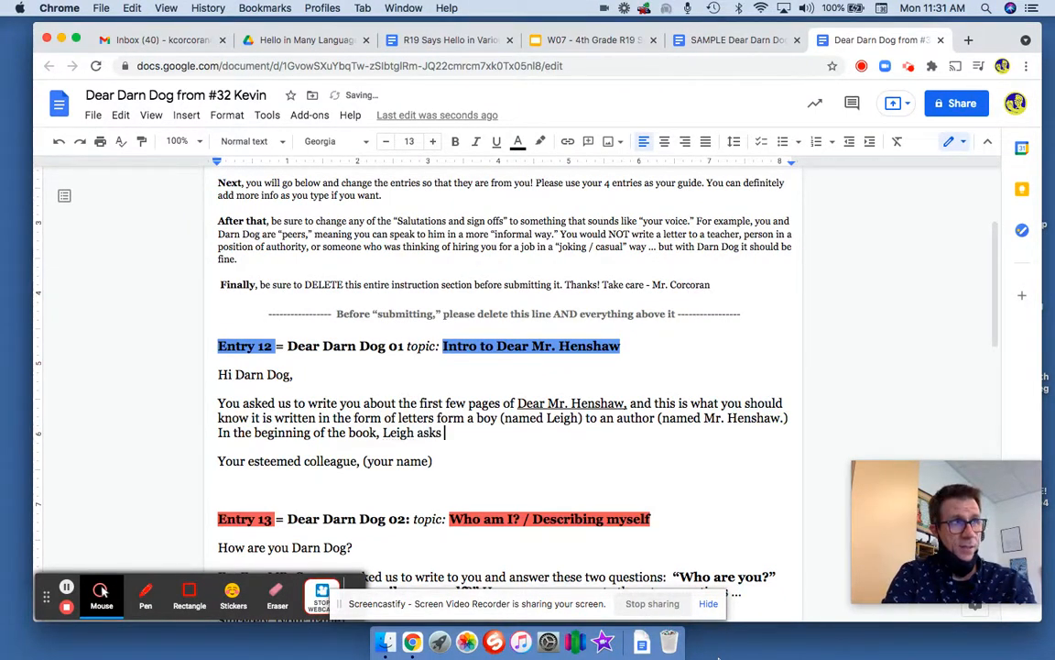
text(Mr. Henshaw)
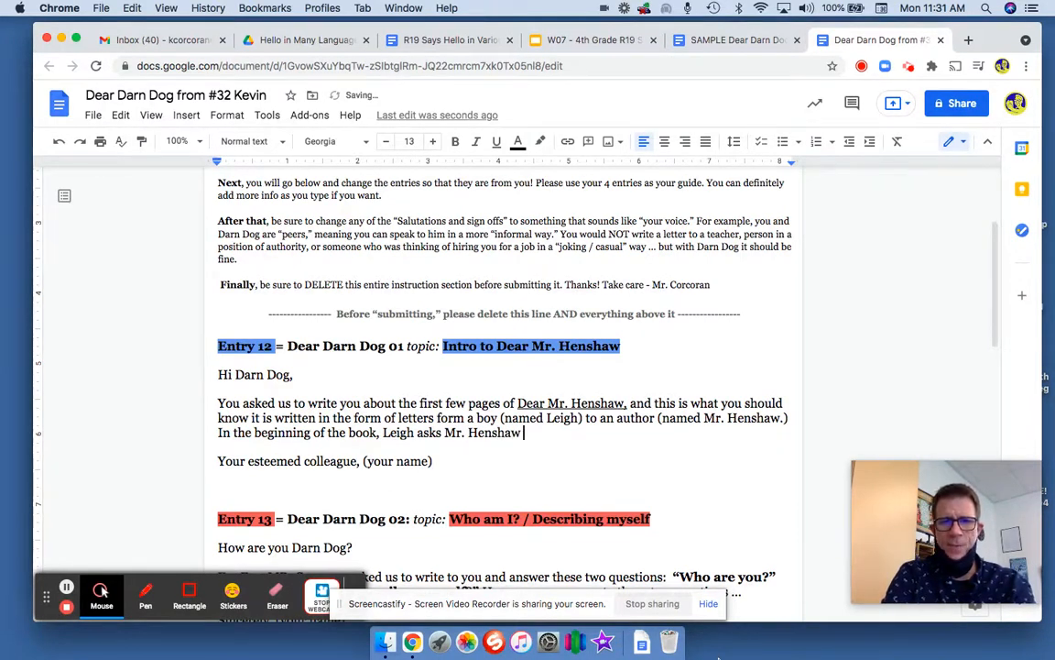
- Finish Entry 12's second sentence with "how he gets ideas for novels, the books he writes."
text(how he get)
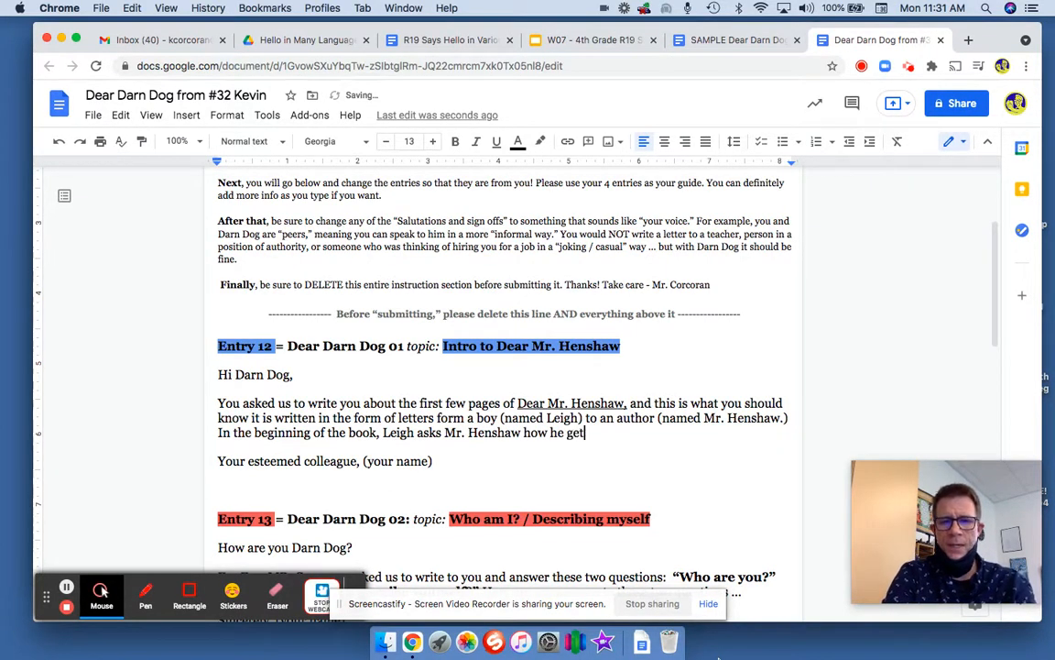
text(s ideas for )
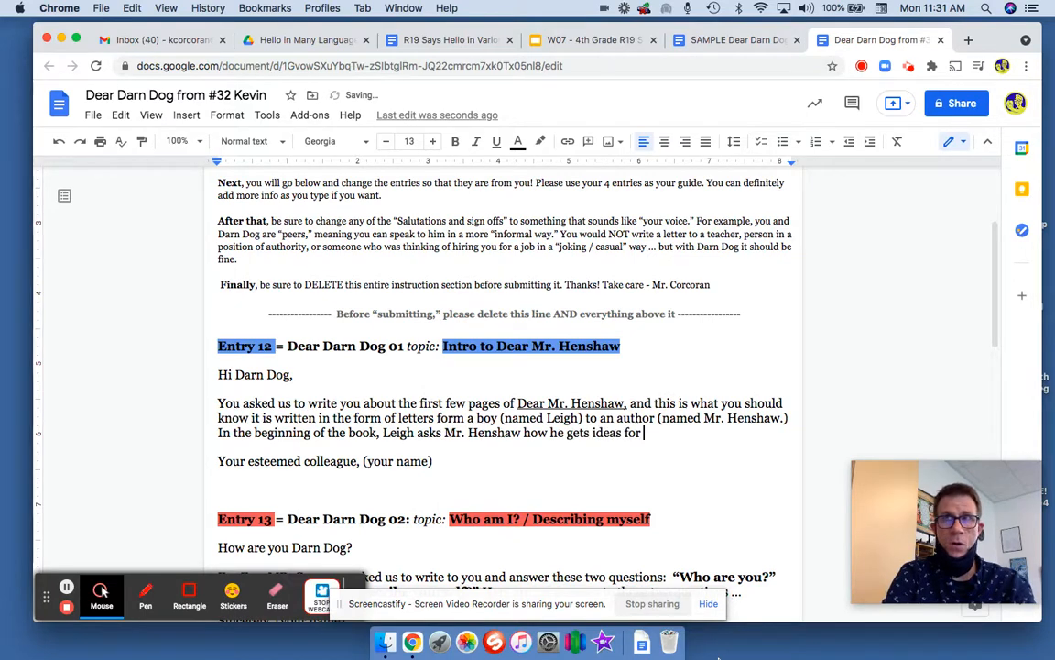
text(novels)
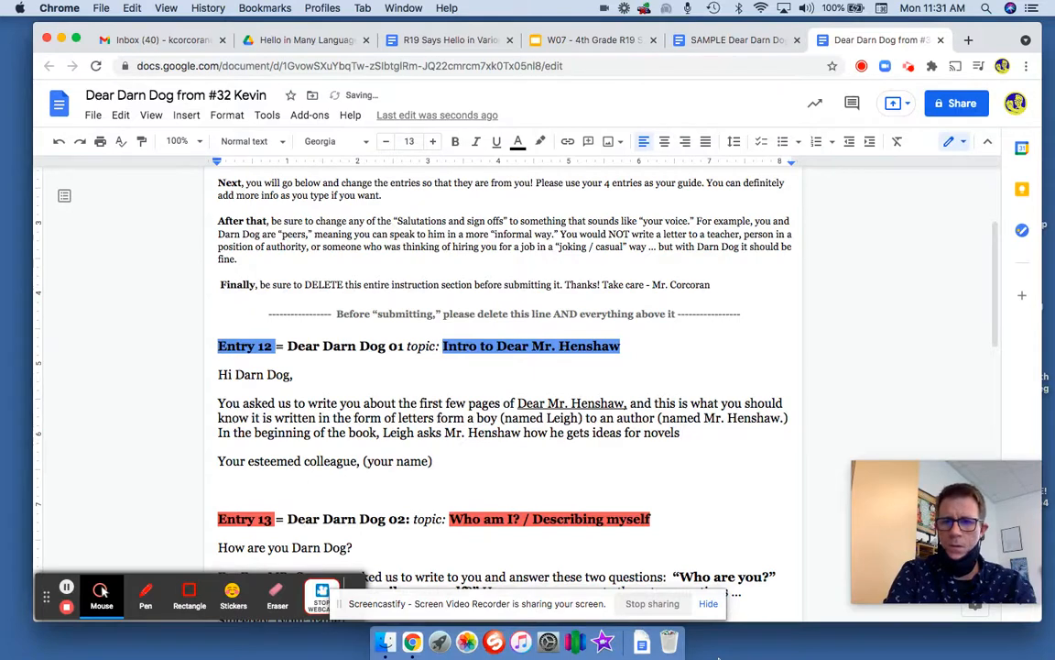
text(, the bo)
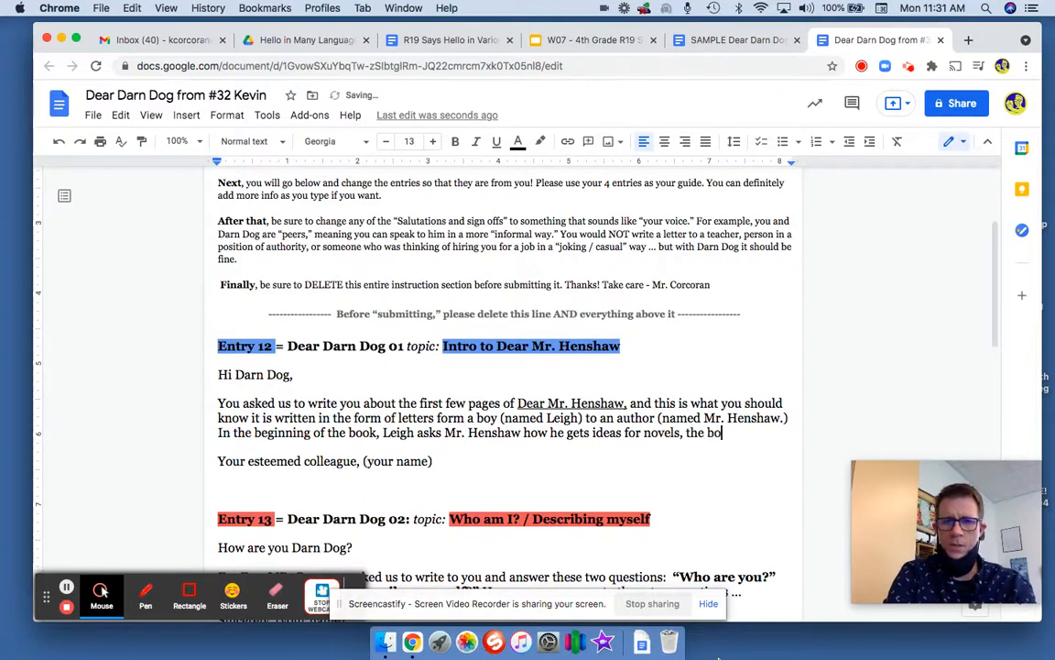
text(oks he writed)
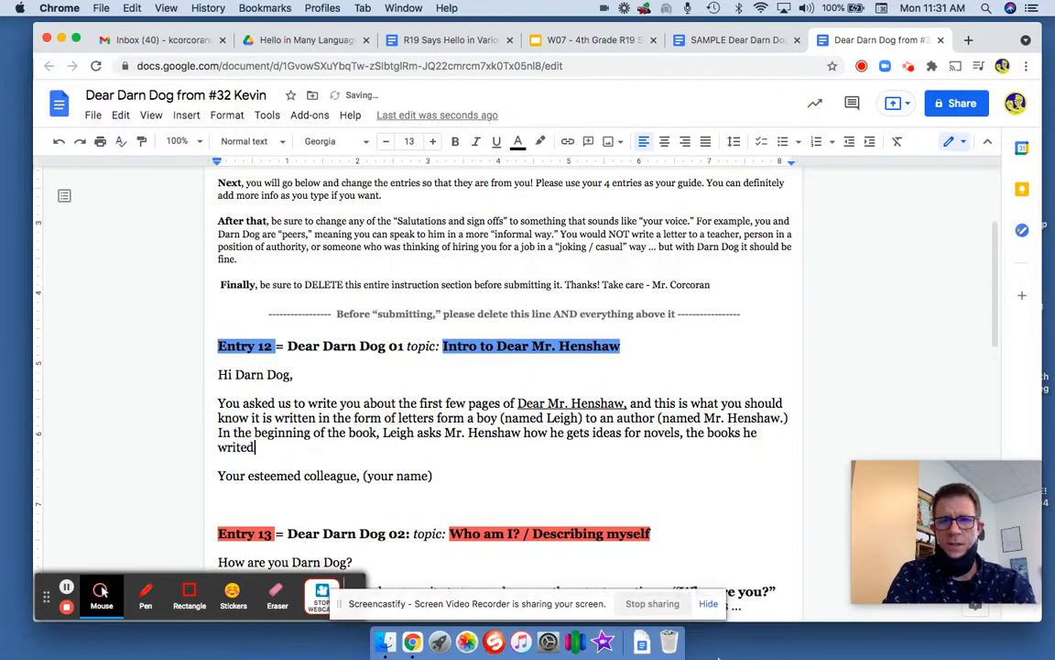
key(BackSpace)
text(s.)
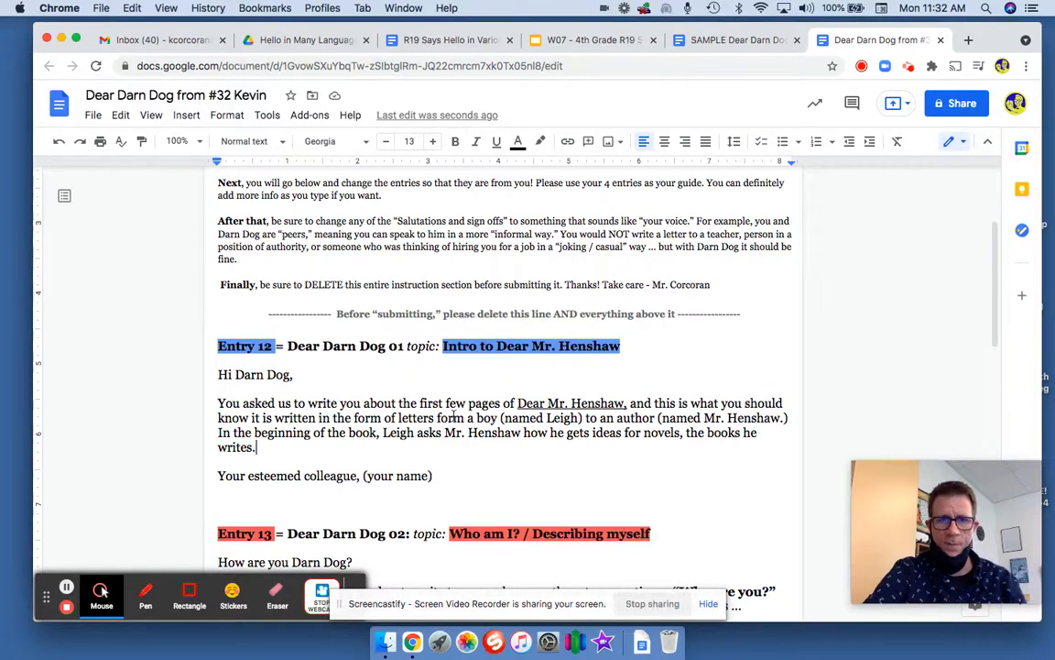
scroll(453, 417, down, 3)
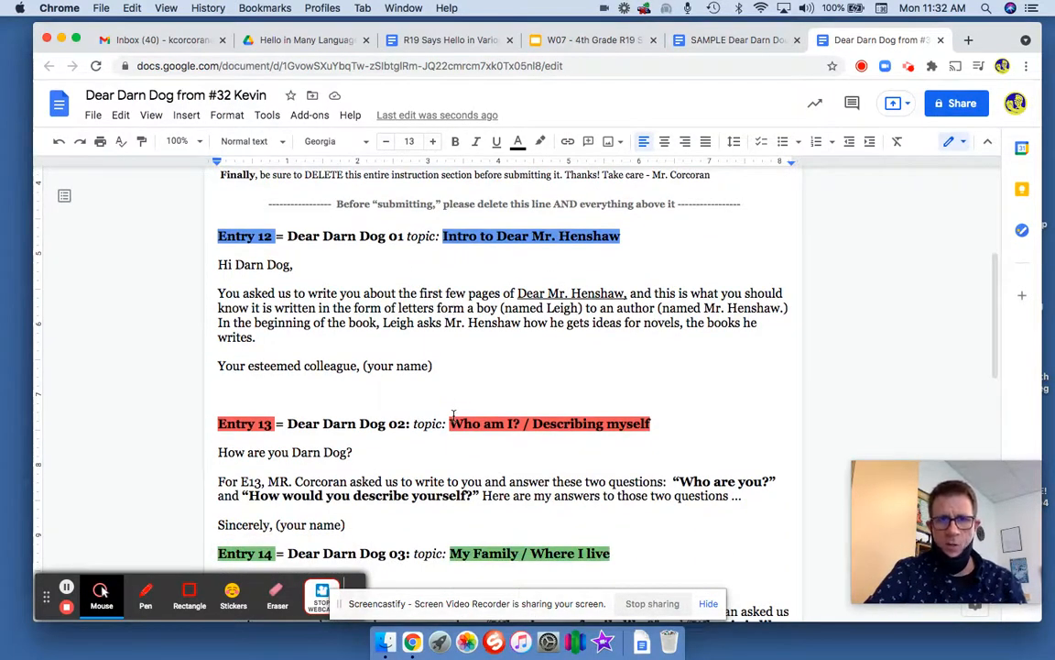
- Replace the ellipsis in Entry 13's letter with "when you ask who am I, I am" and the writer's first name in quotation marks, ending the sentence
scroll(453, 417, down, 3)
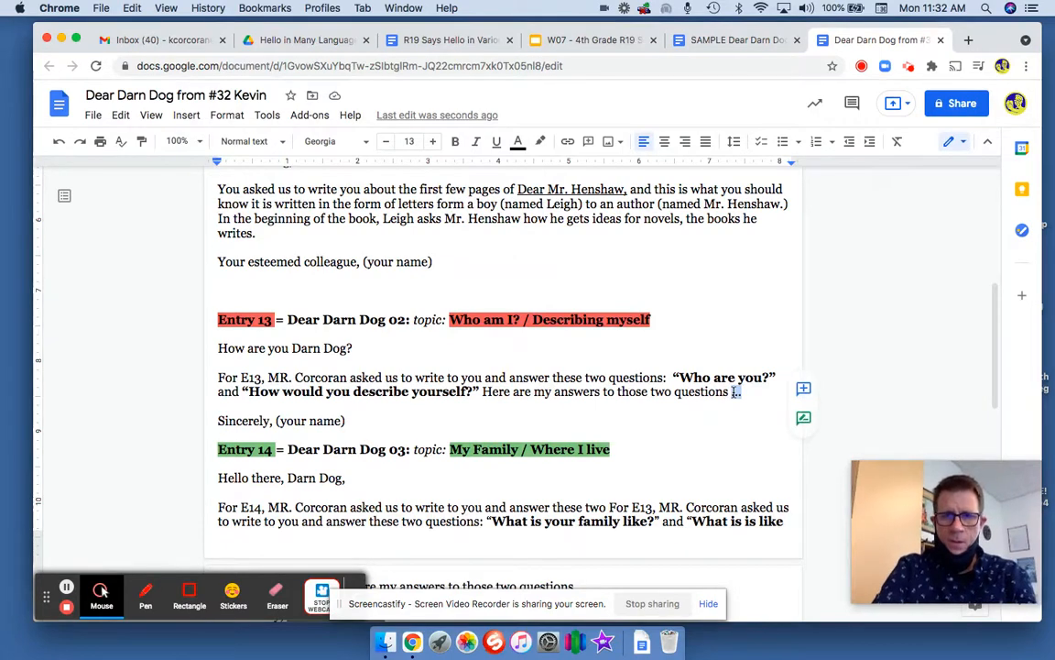
key(BackSpace)
text(when yo)
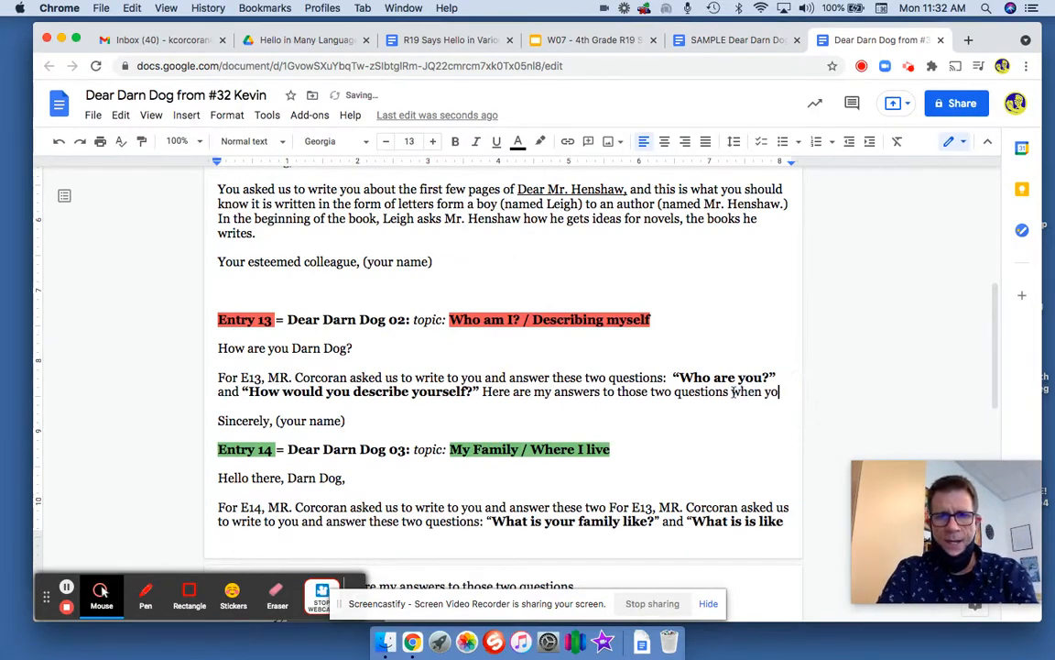
text(u ask who am )
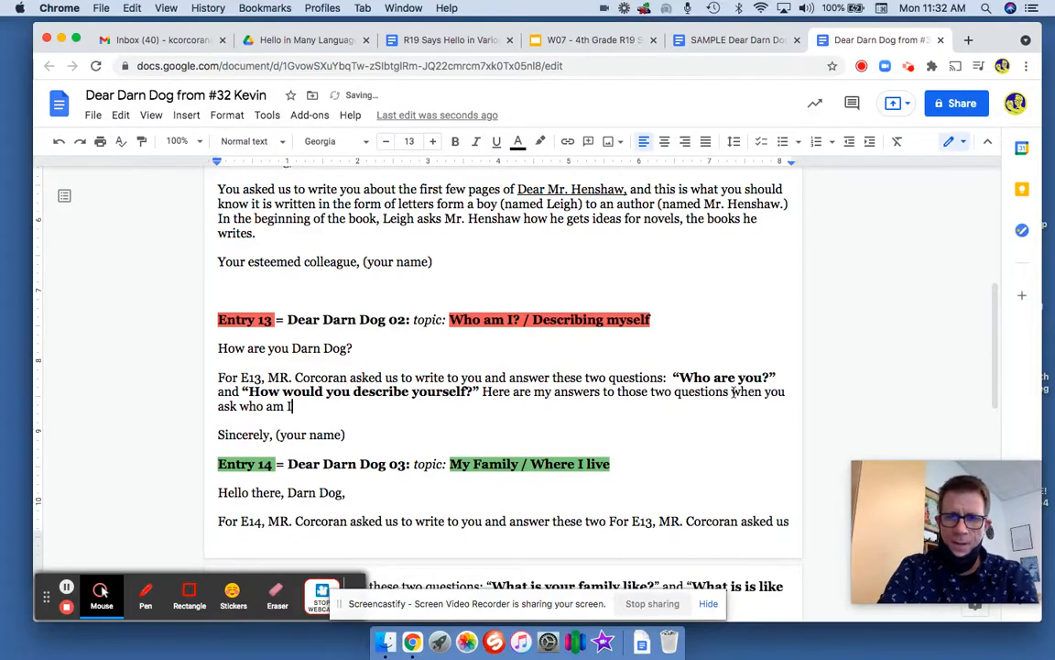
text(I, I am)
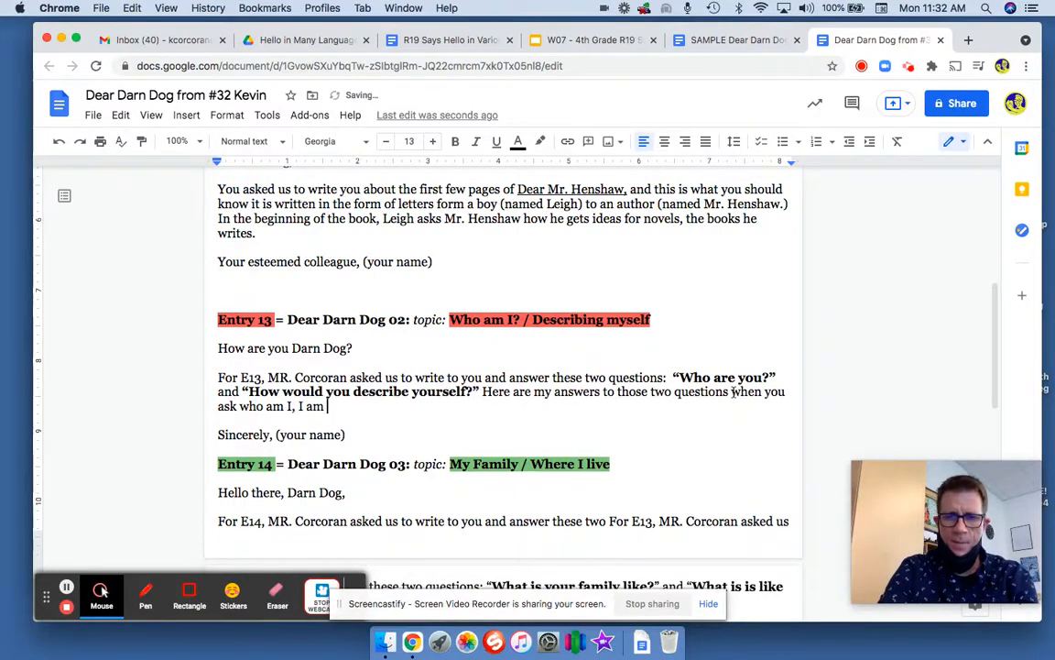
text( "K)
text(e)
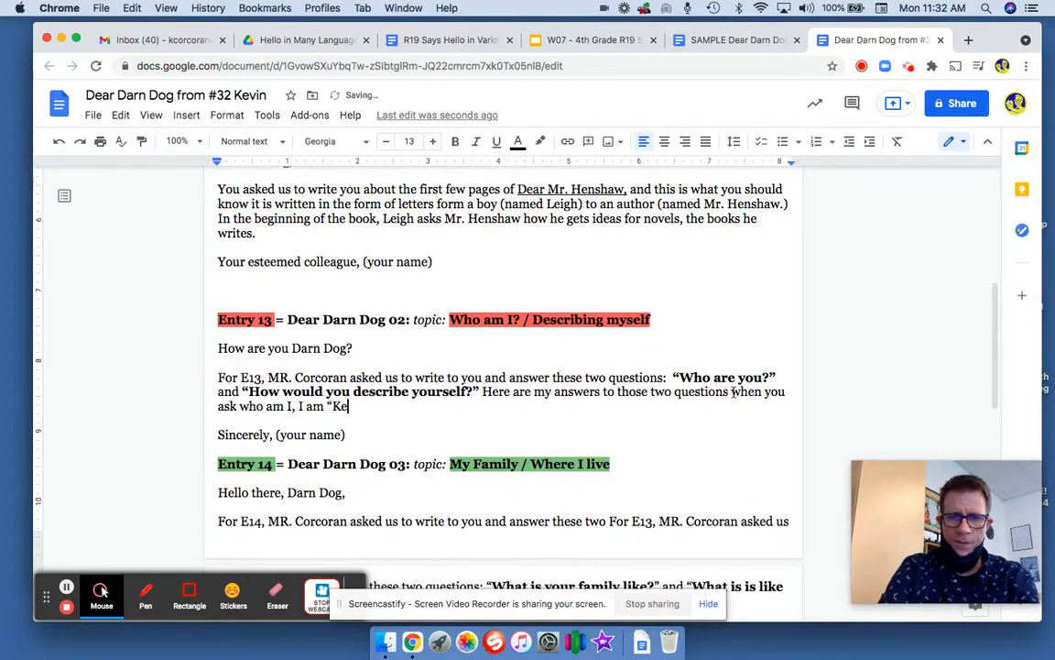
text(vin." )
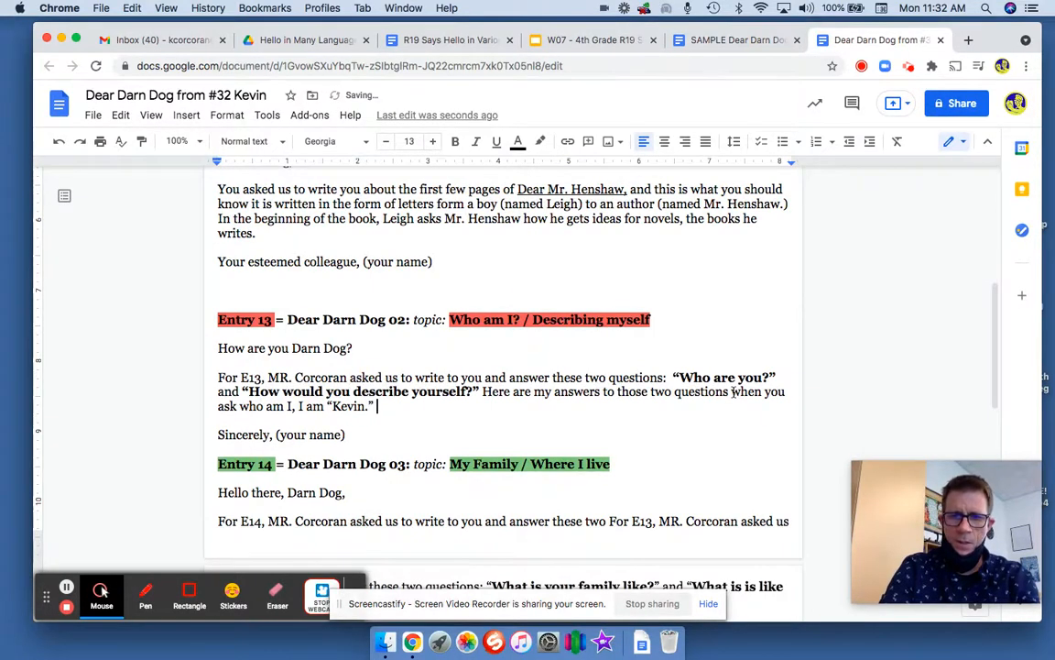
- Add a sentence to Entry 13 stating that the writer, by first name, "is a son, brother, friend, nephew, grandson."
text(Kevin is a )
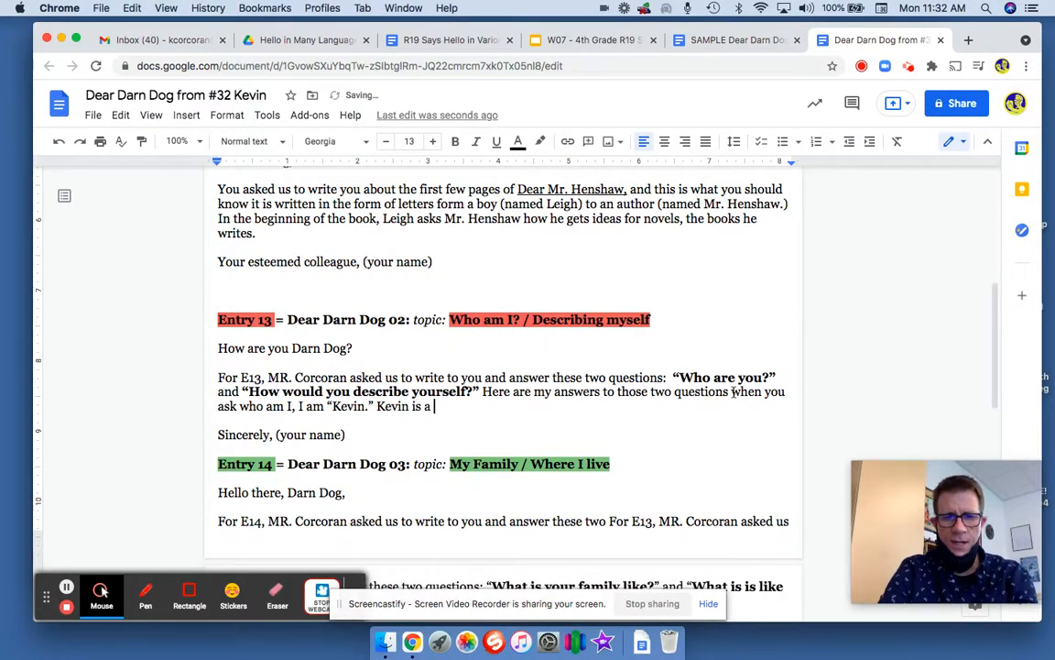
text(son, )
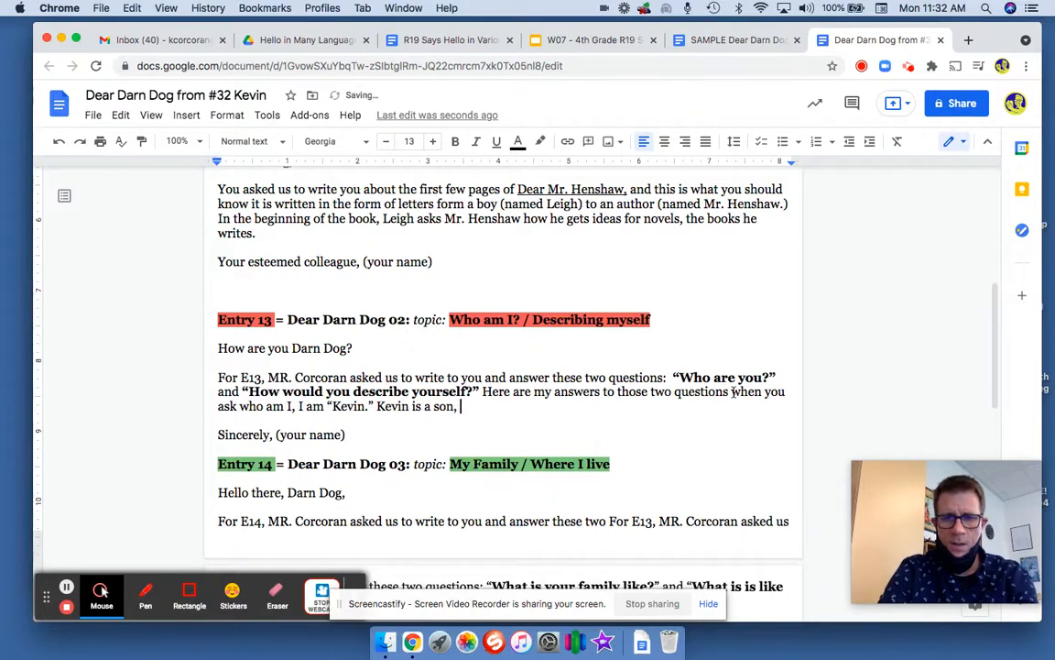
text(brother)
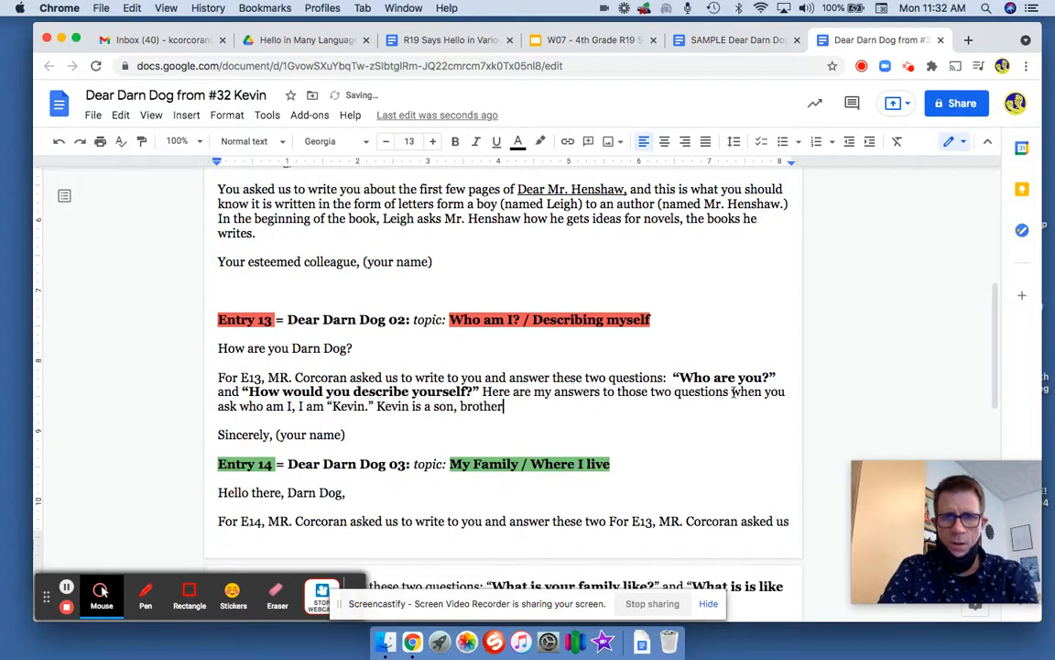
text(,)
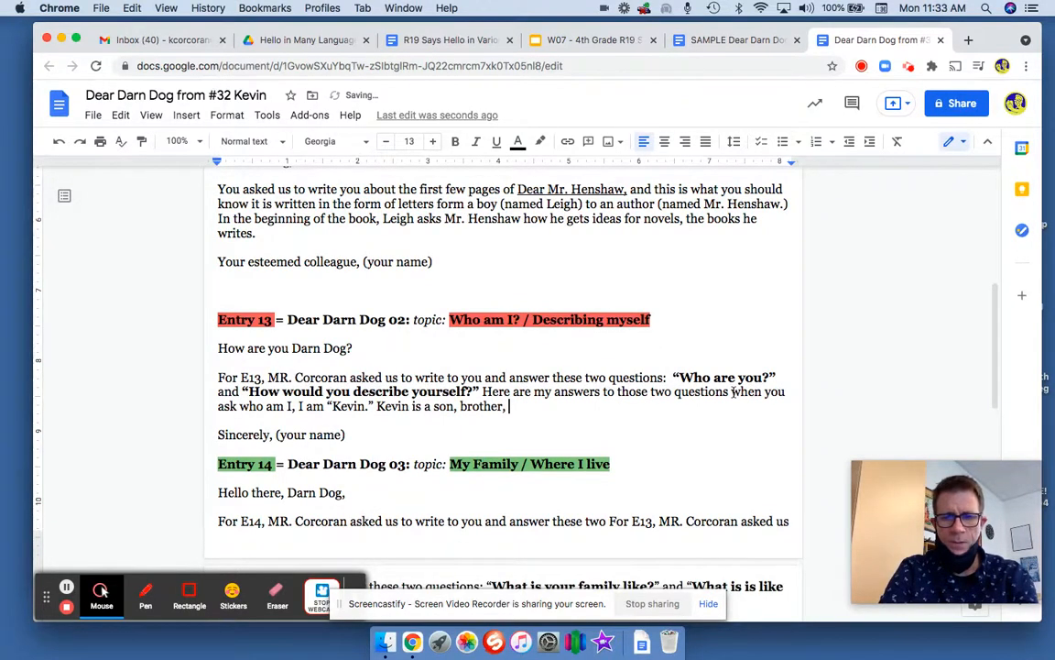
text( friend, ne)
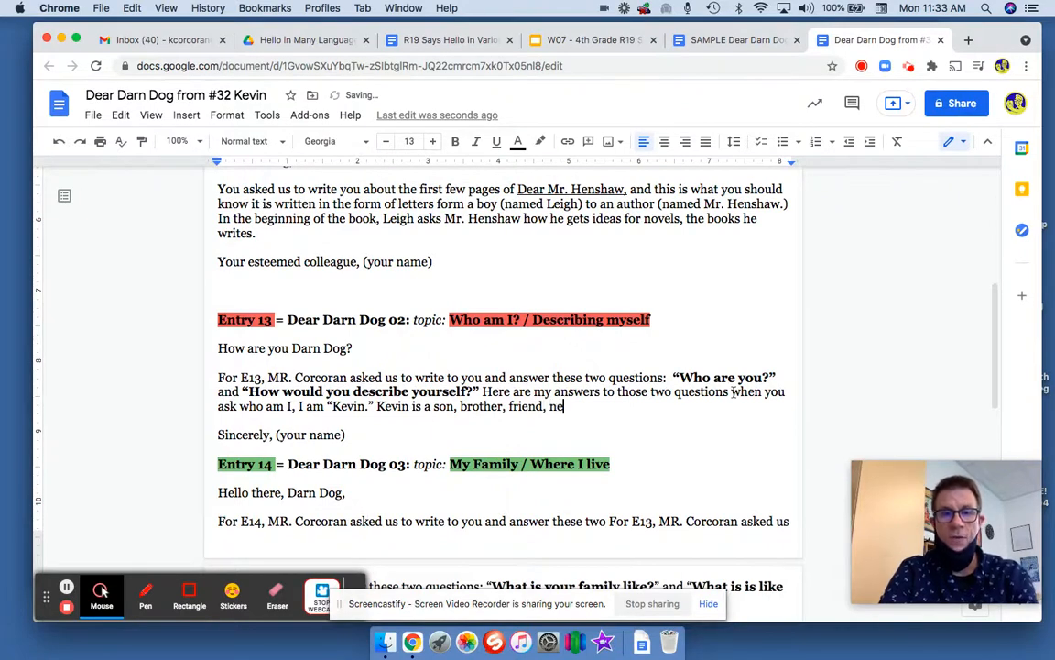
text(phew, )
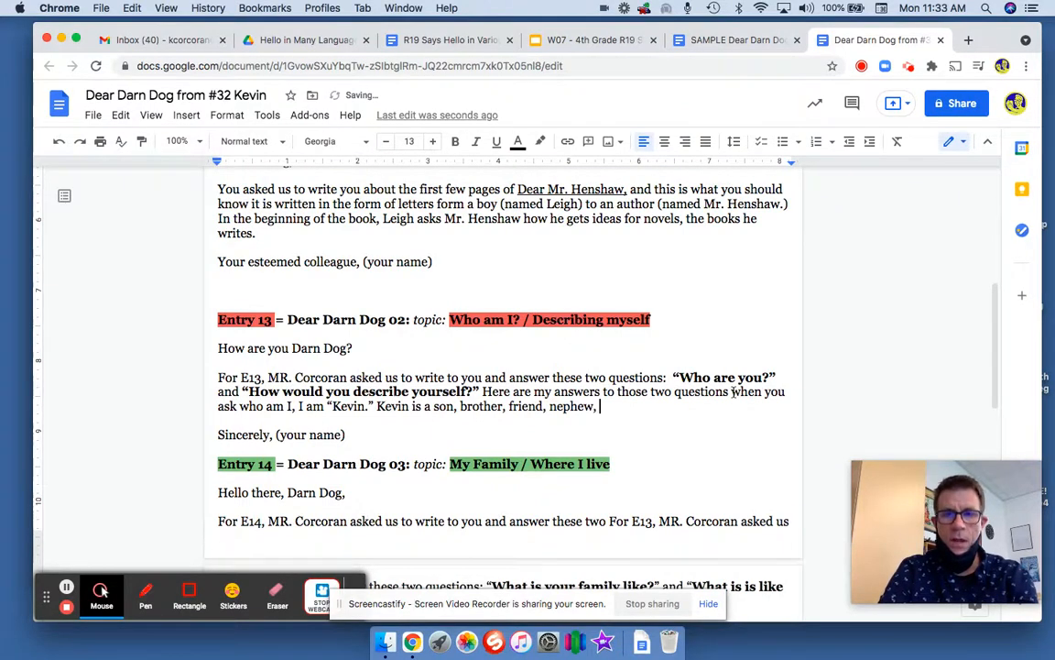
text(grandson)
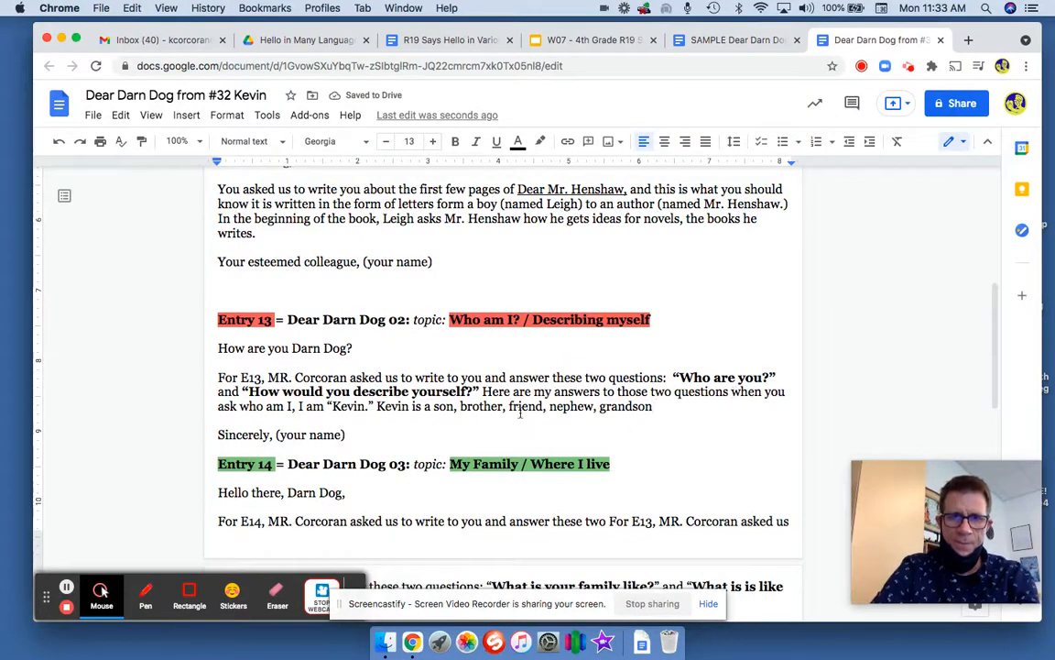
text(. )
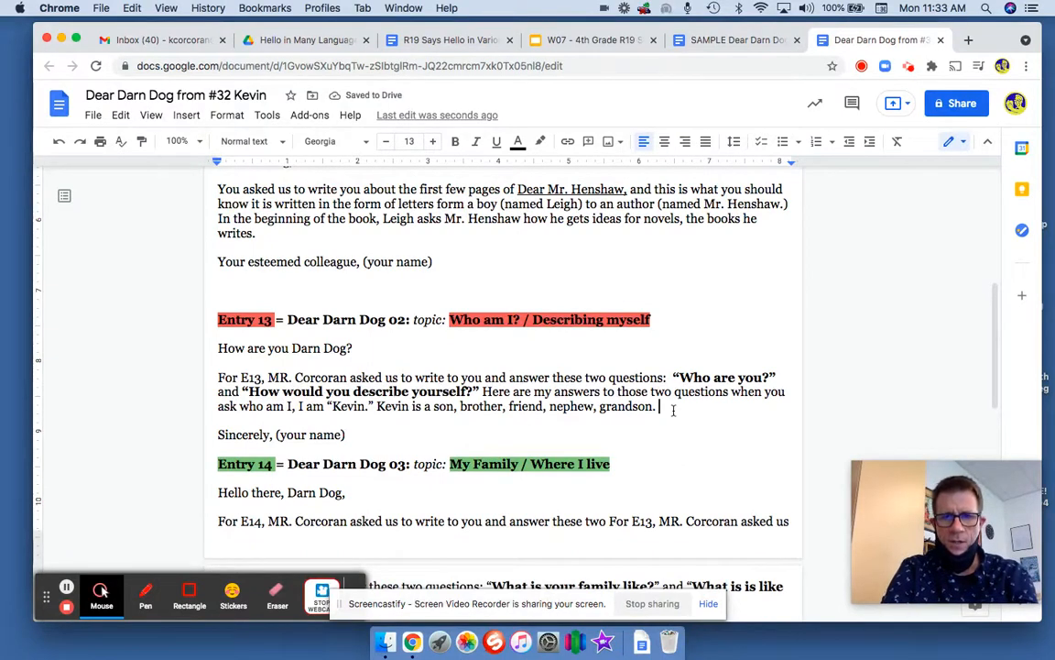
- Add the sentence "I am artistic, creative, forgetful sometimes, silly, hardworking, and hungry (almost always.)" to Entry 13
text(I am artist)
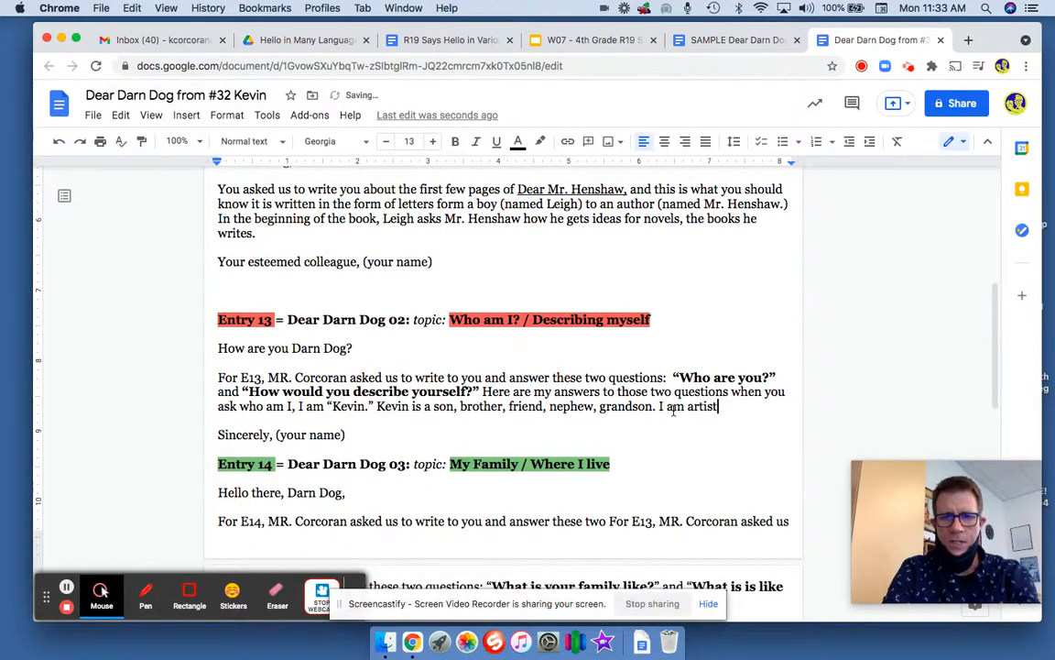
text(ic, creati)
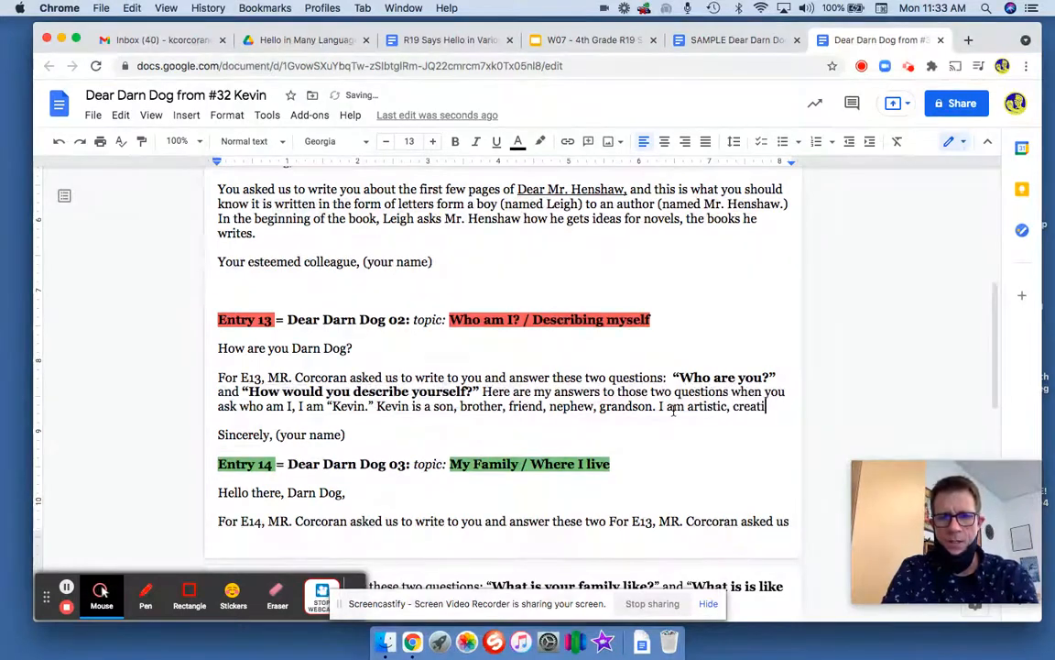
text(ve, )
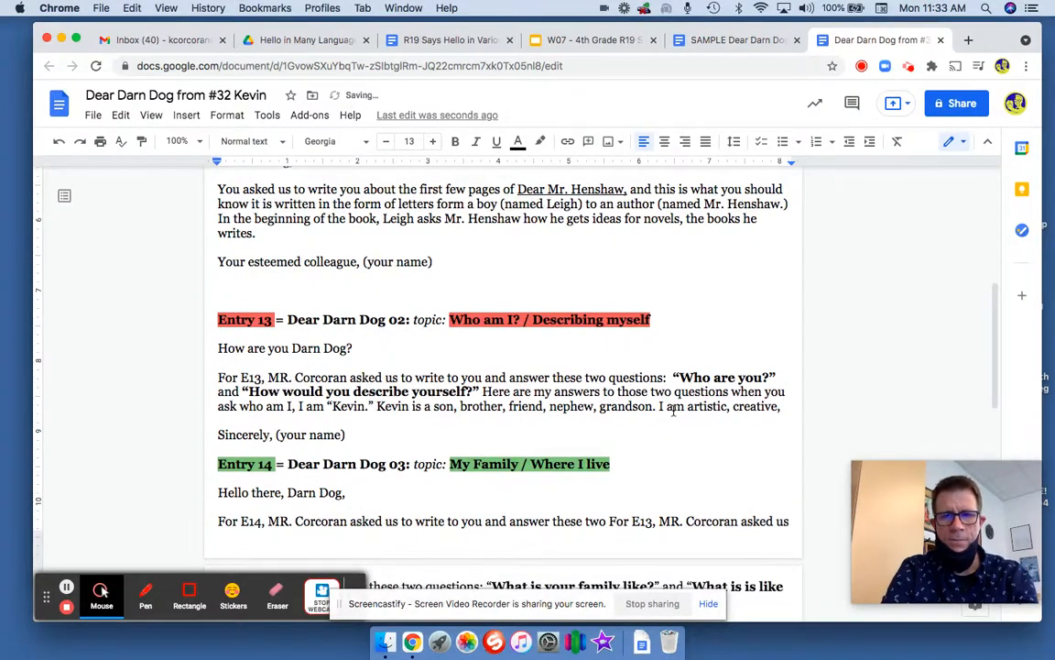
text(forget)
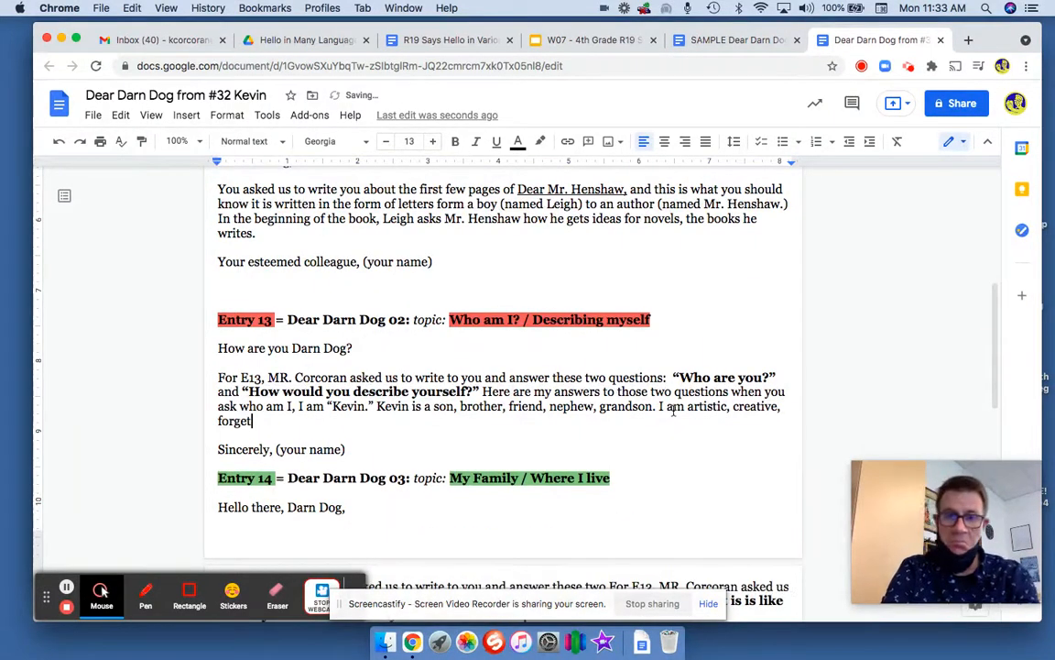
text(ful sometimes)
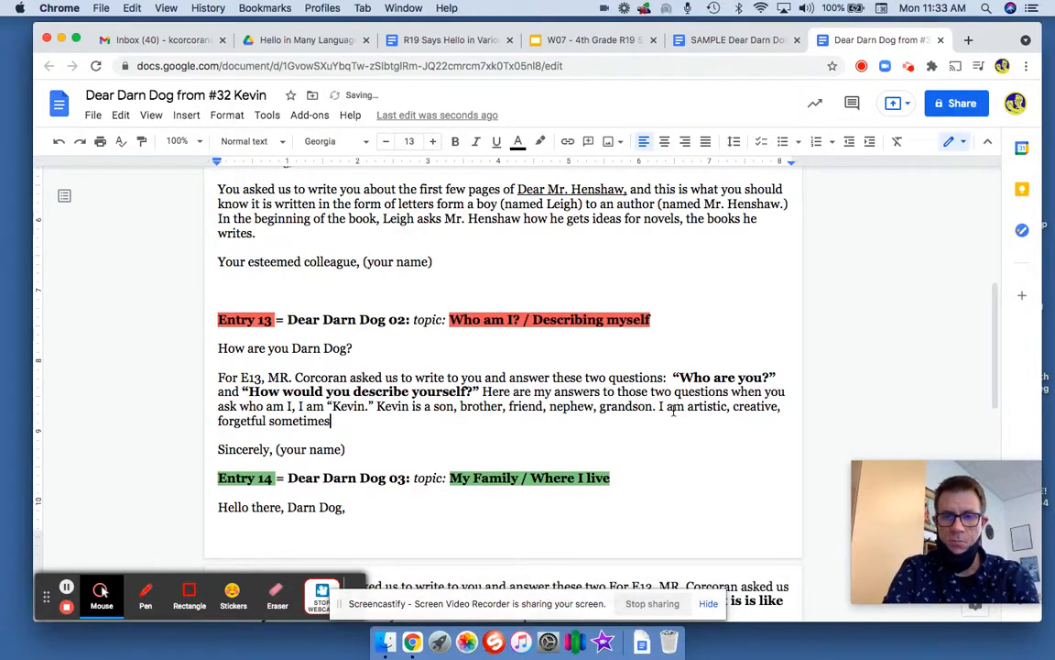
text(, silly)
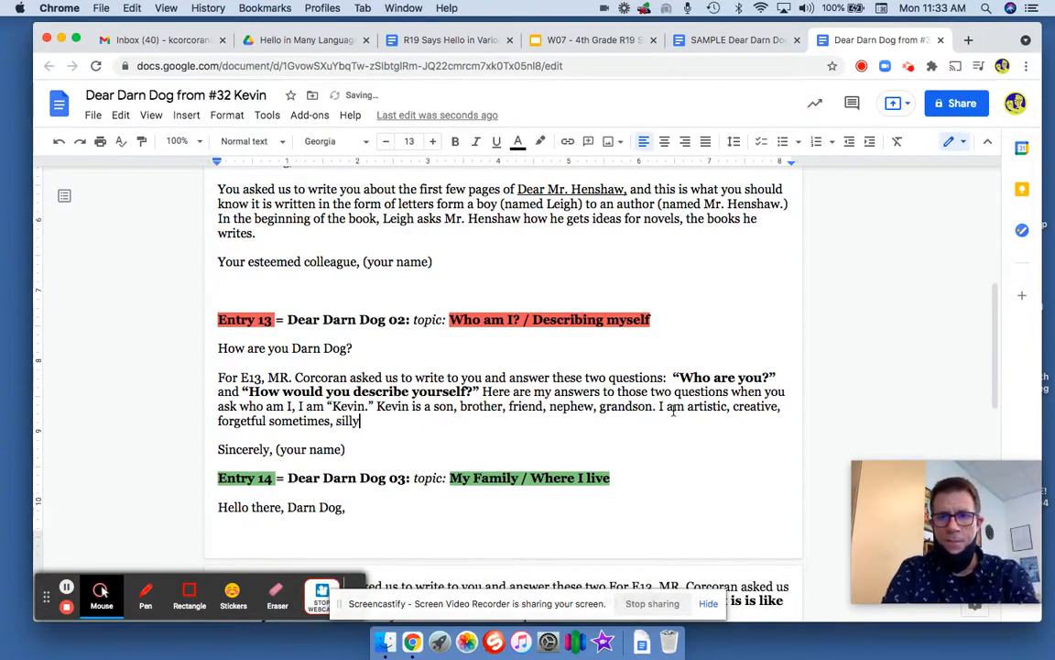
text(, har)
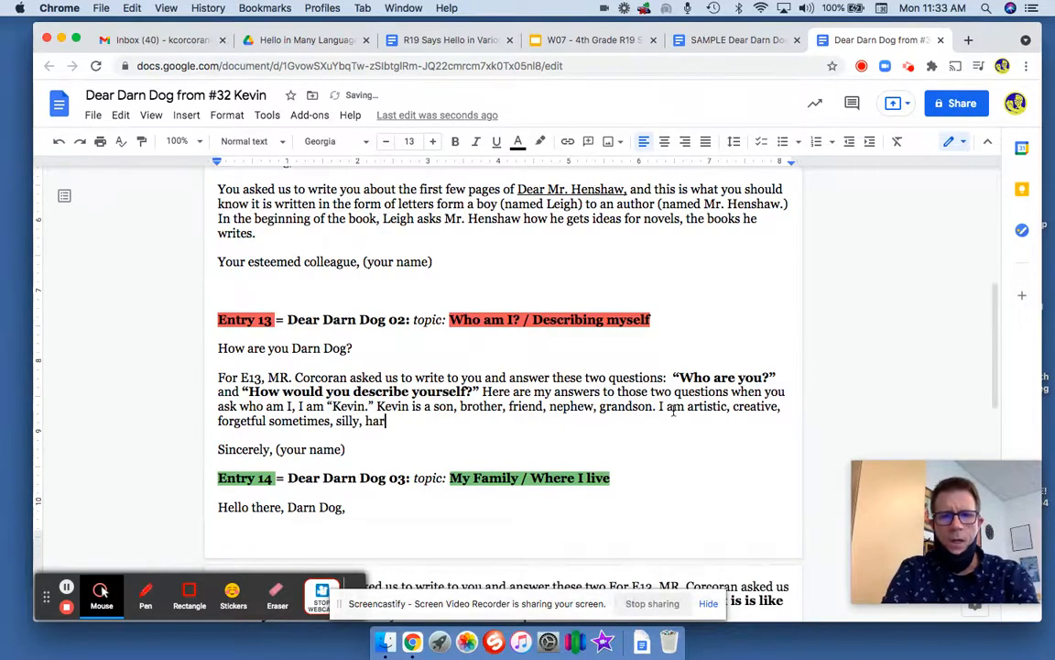
text(dworking, and hungry)
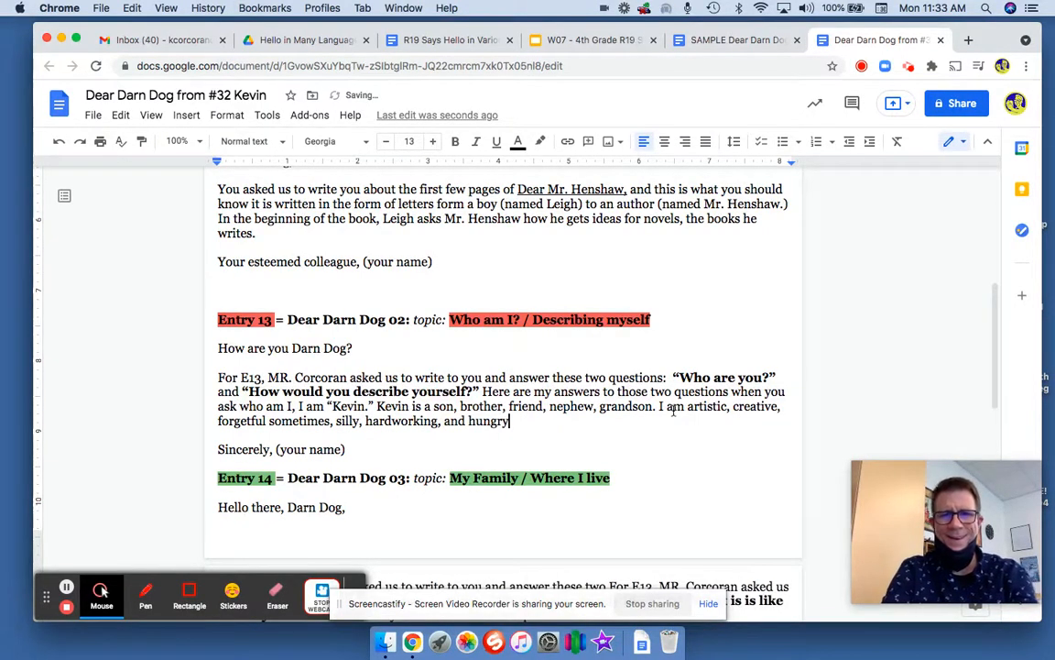
text( (almost )
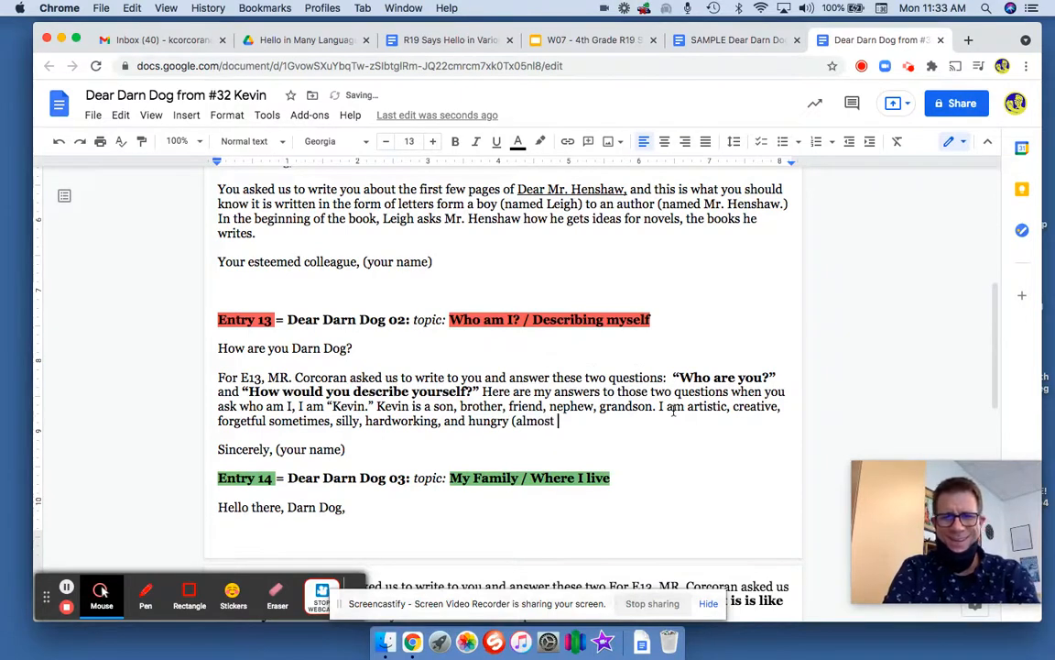
text(always)
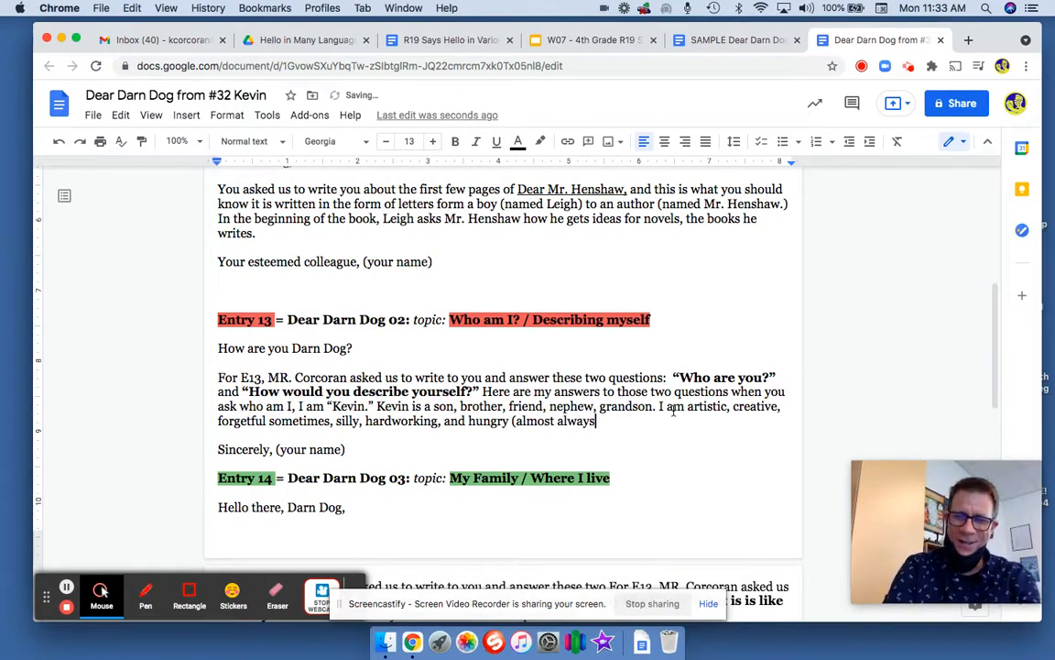
text(.))
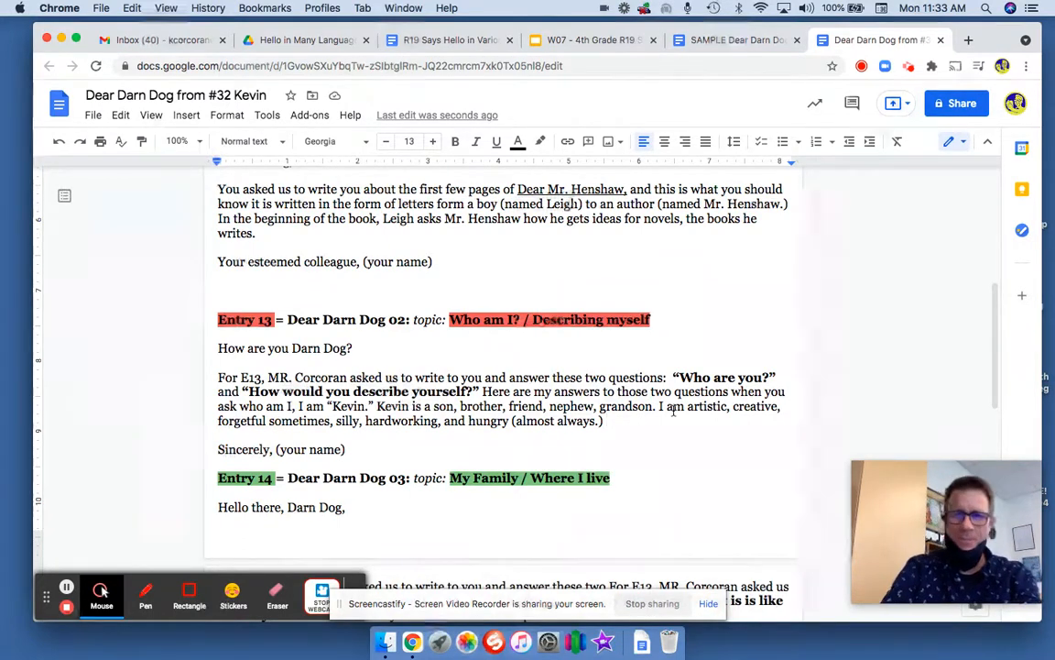
- Add the sentence "Those are some ways to describe me non-physically." to the end of Entry 13's paragraph
text( Those are some )
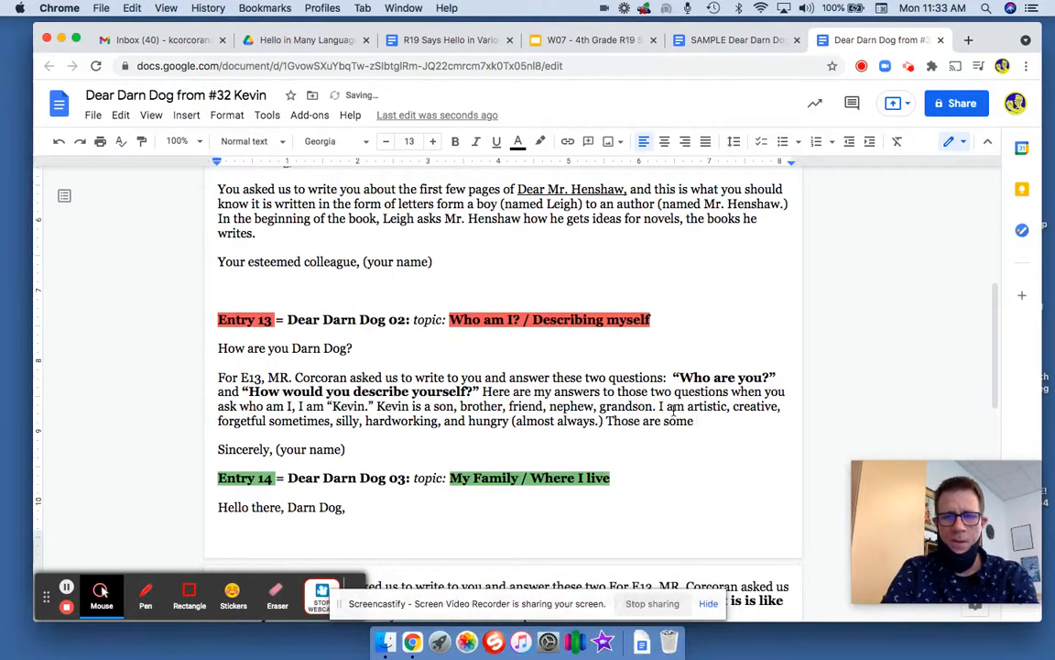
text(wa)
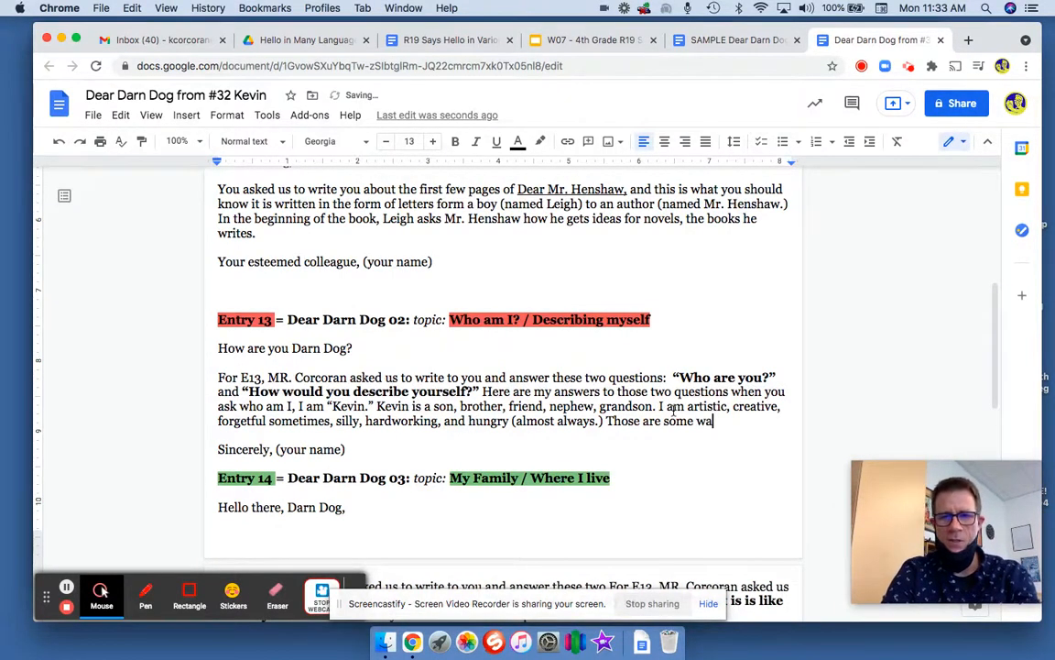
text(ys to descri)
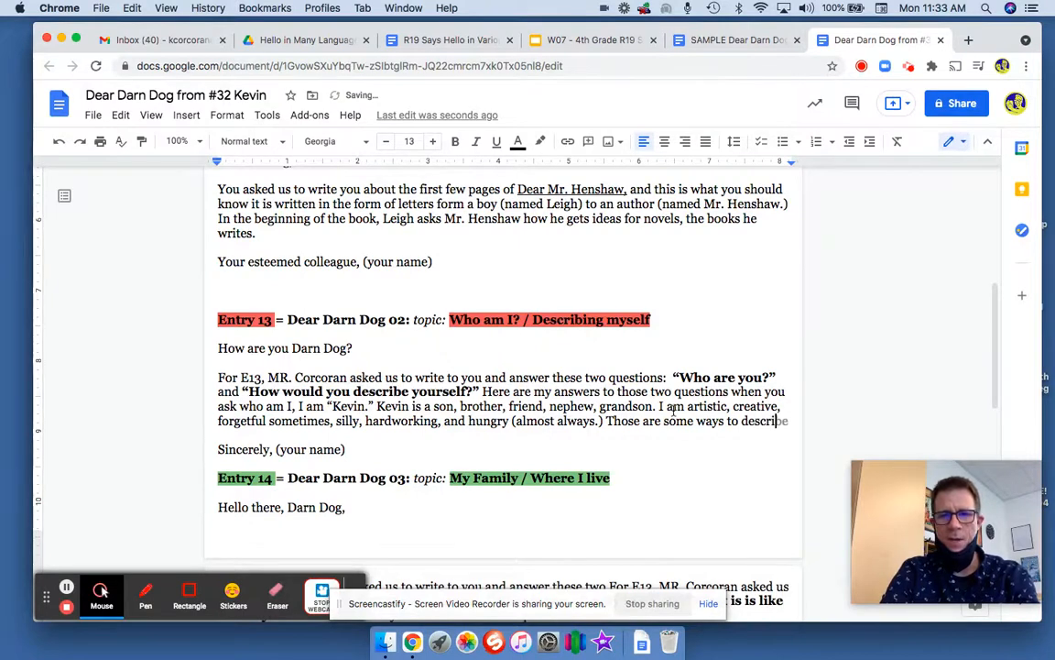
text(be me non)
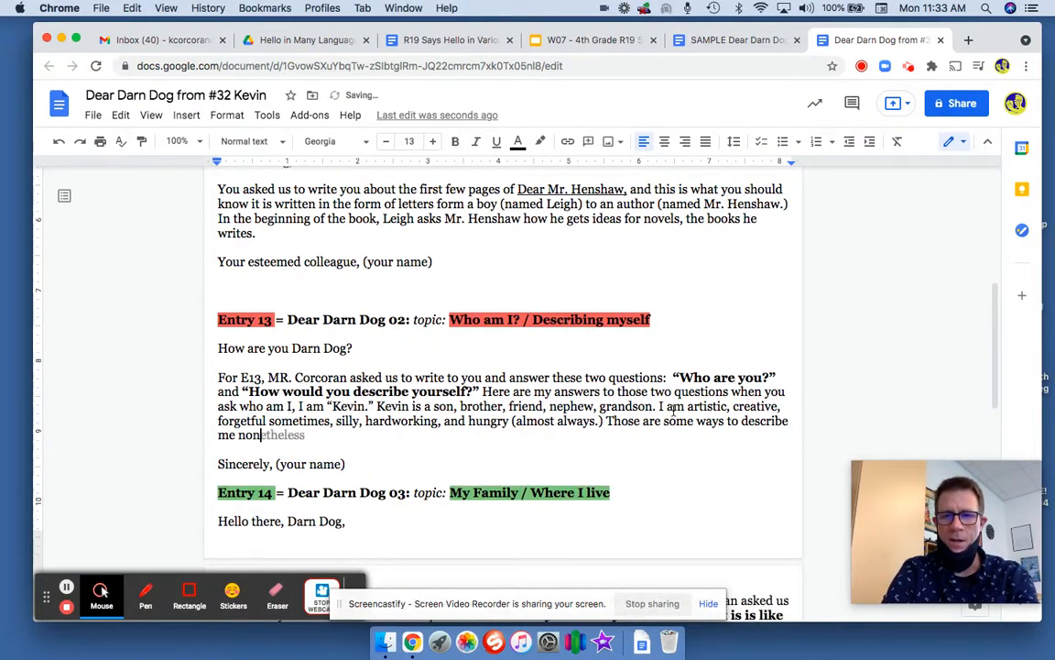
text(-physically.)
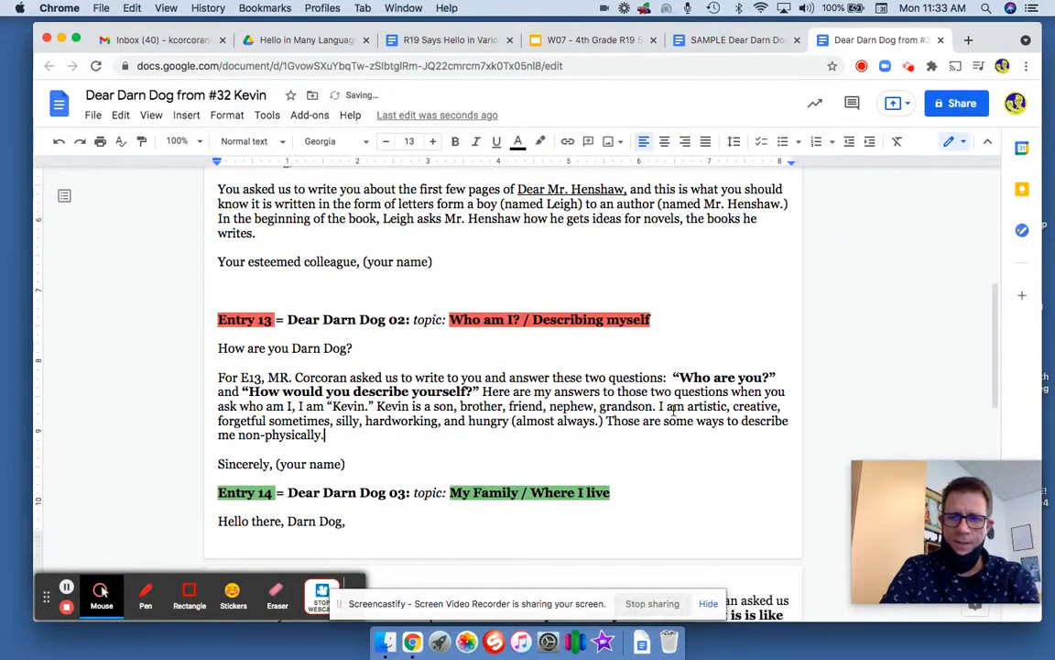
- Replace the final period of Entry 13's paragraph with ", when people describe me physically they say tall, ..."
key(BackSpace)
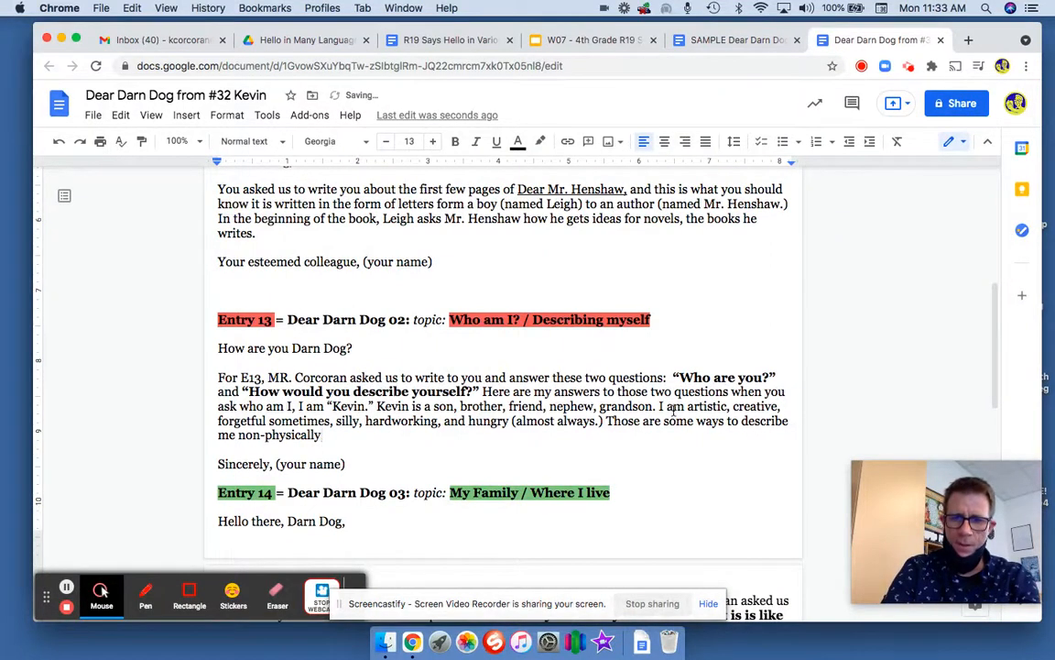
text(,)
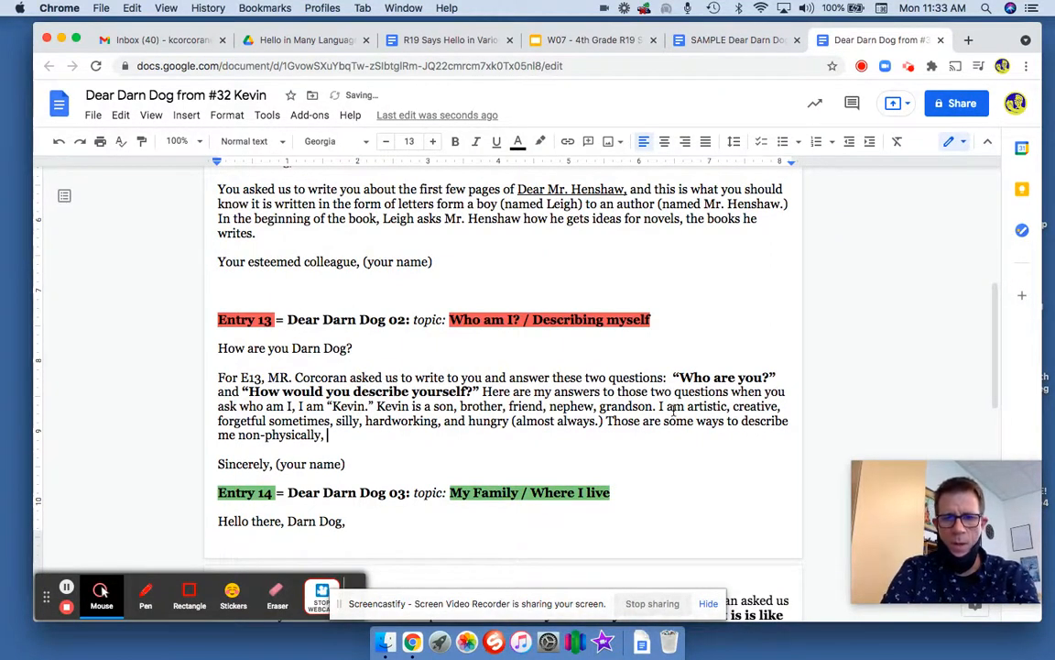
text( when people d)
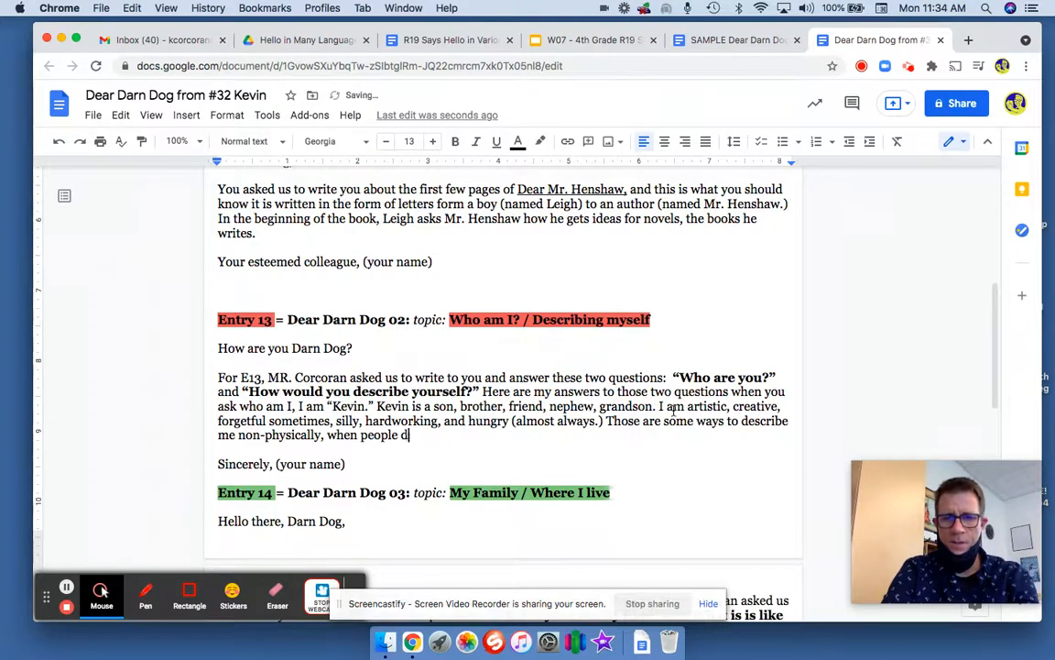
text(escribe me ph)
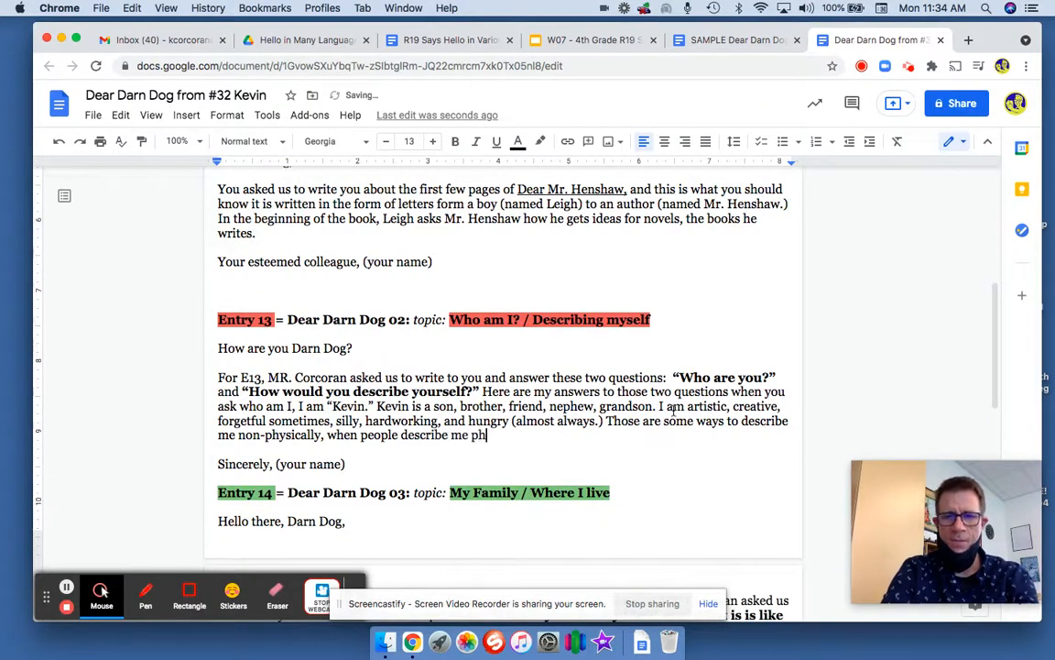
text(ysically )
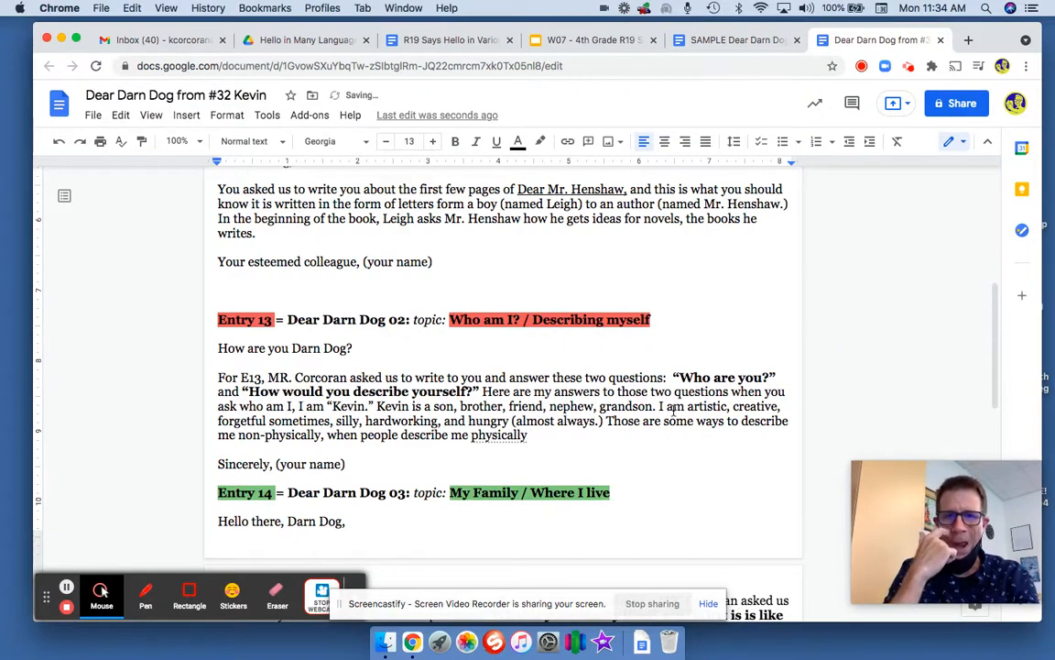
text(they )
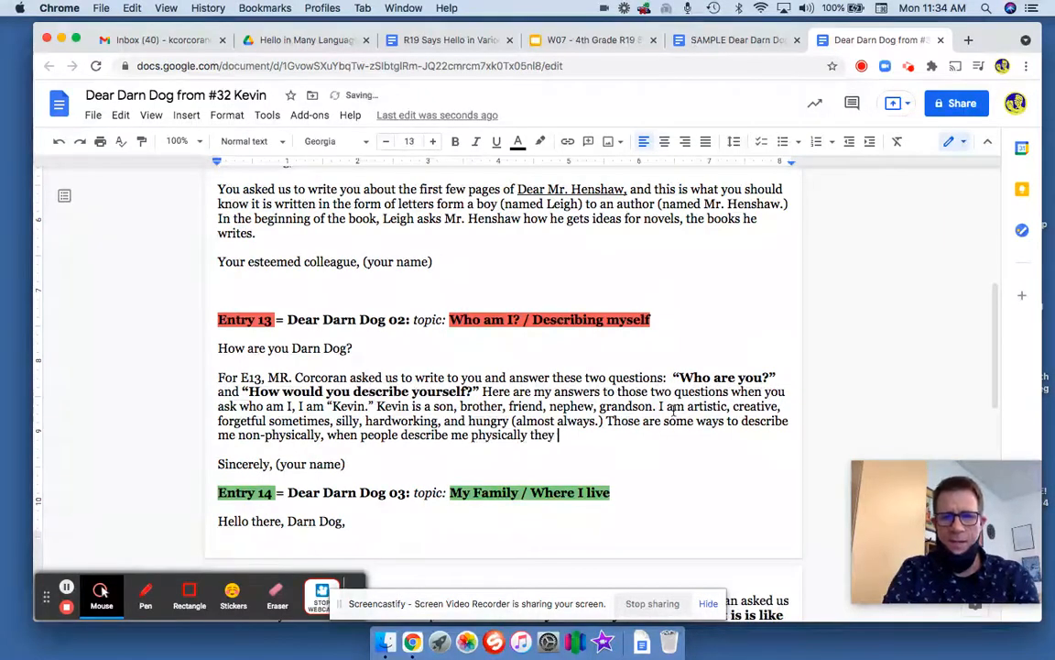
text(say tall)
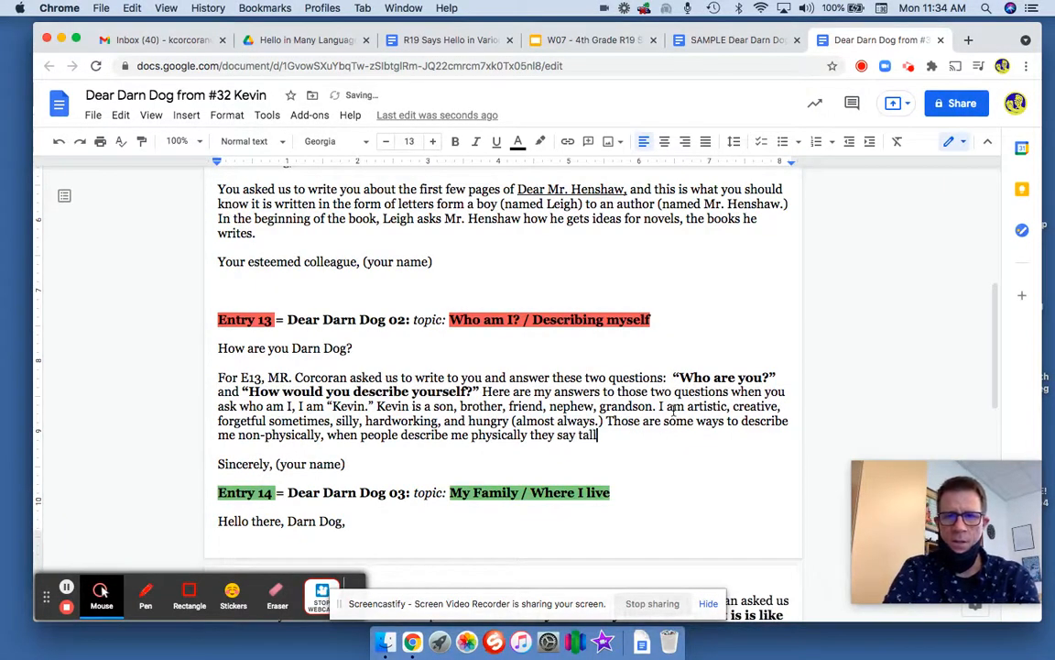
text(, ...)
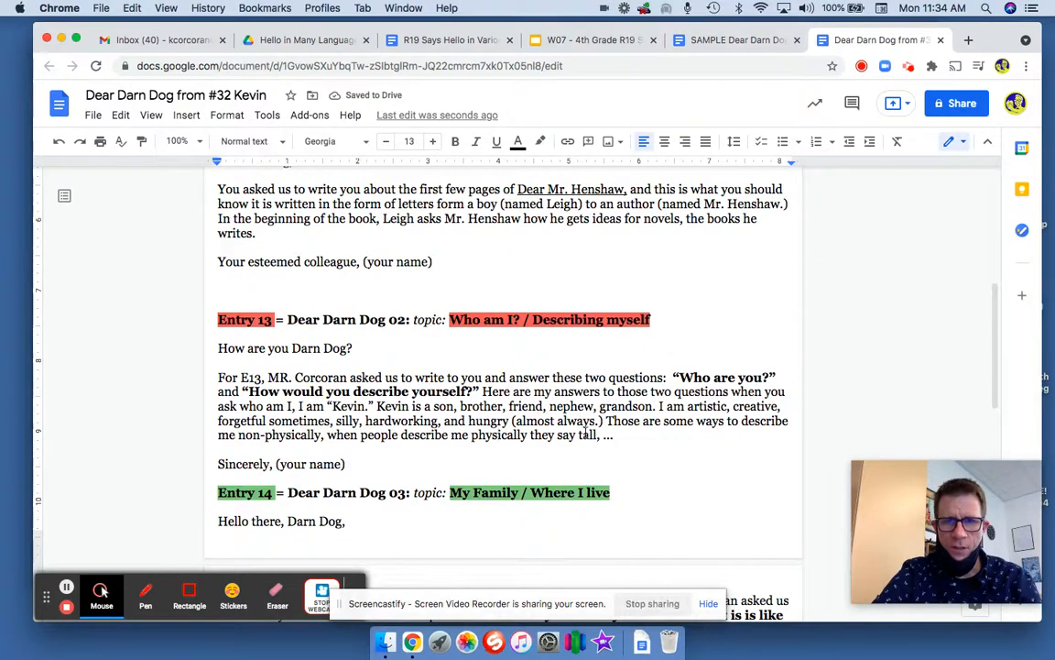
- Misspell "physically" in Entry 13 as "physyically" and correct it with the suggested spelling "physically"
click(527, 435)
text(l)
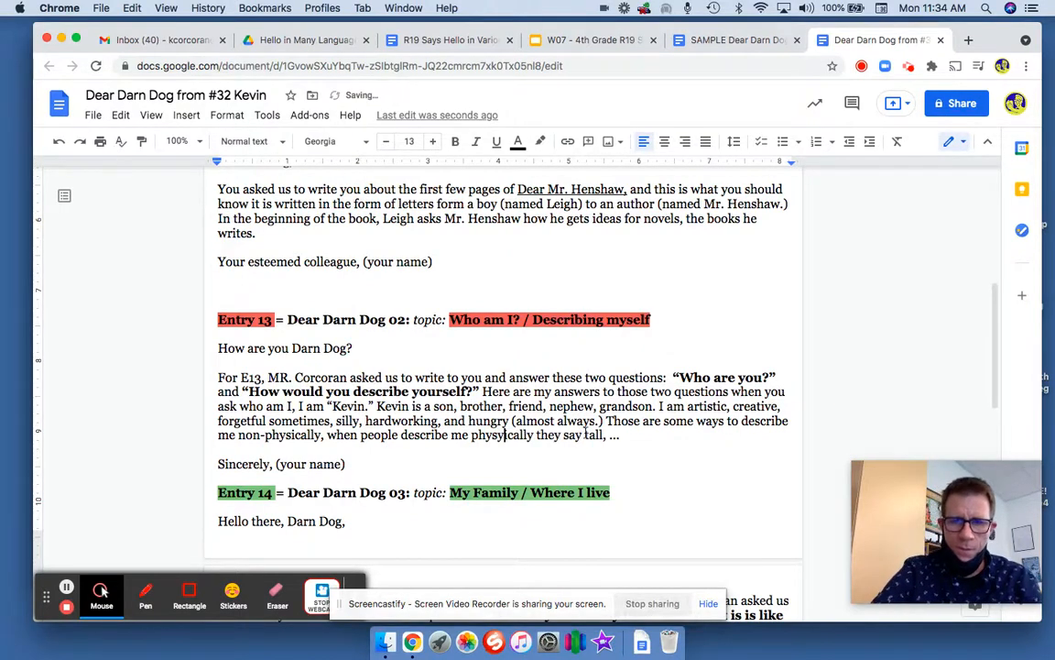
click(551, 392)
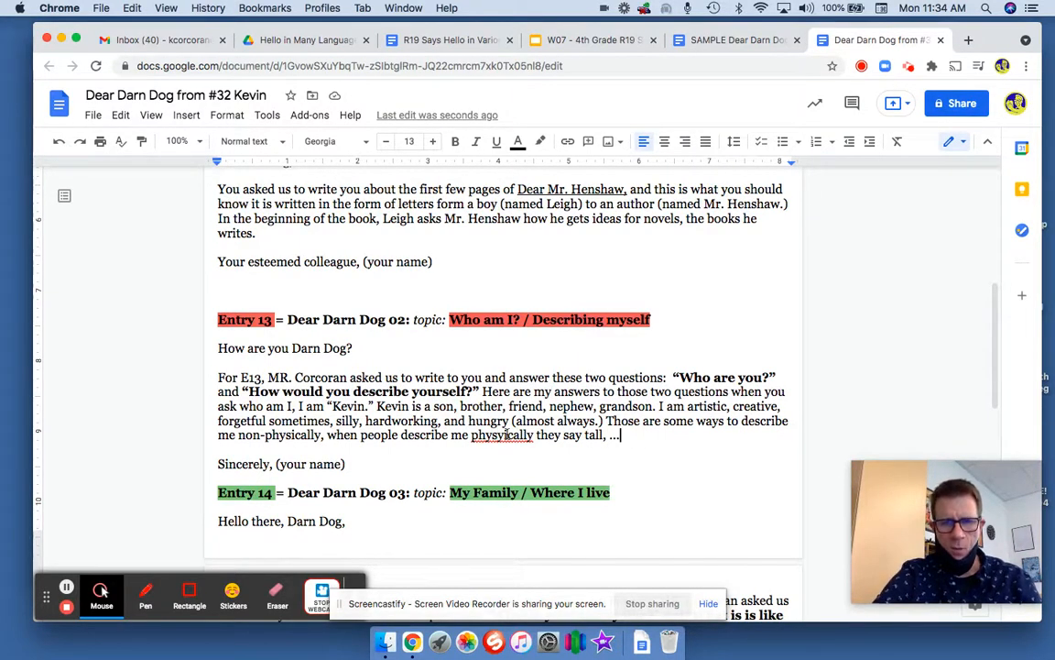
right_click(526, 435)
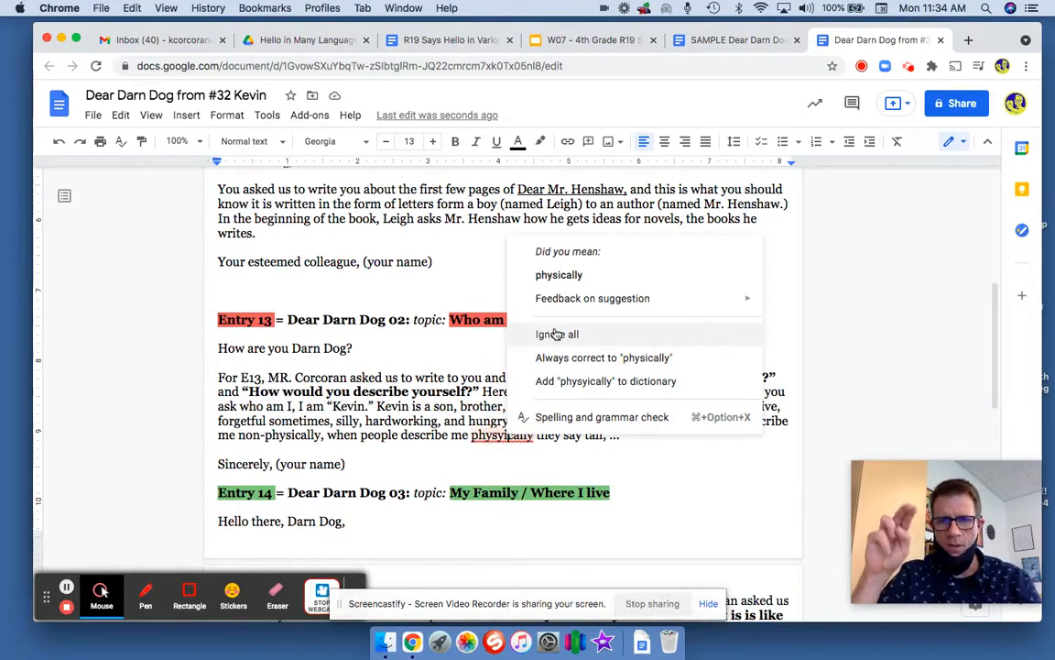
click(568, 277)
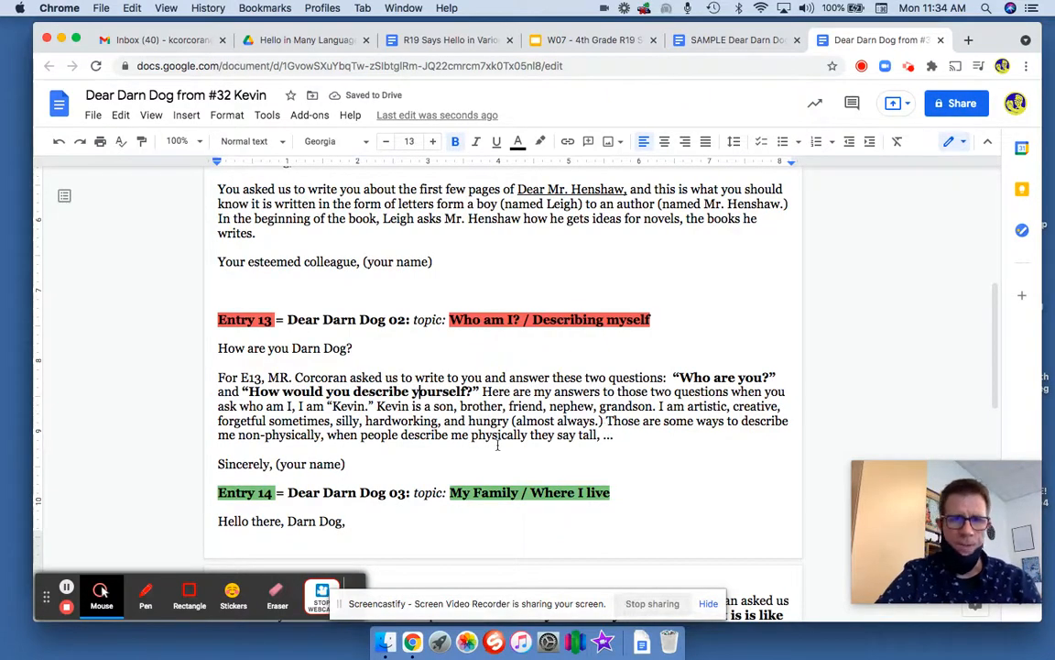
- Delete the whole instruction section above Entry 12, from "Hello class!" through the "Before 'submitting'" divider line
scroll(496, 445, down, 15)
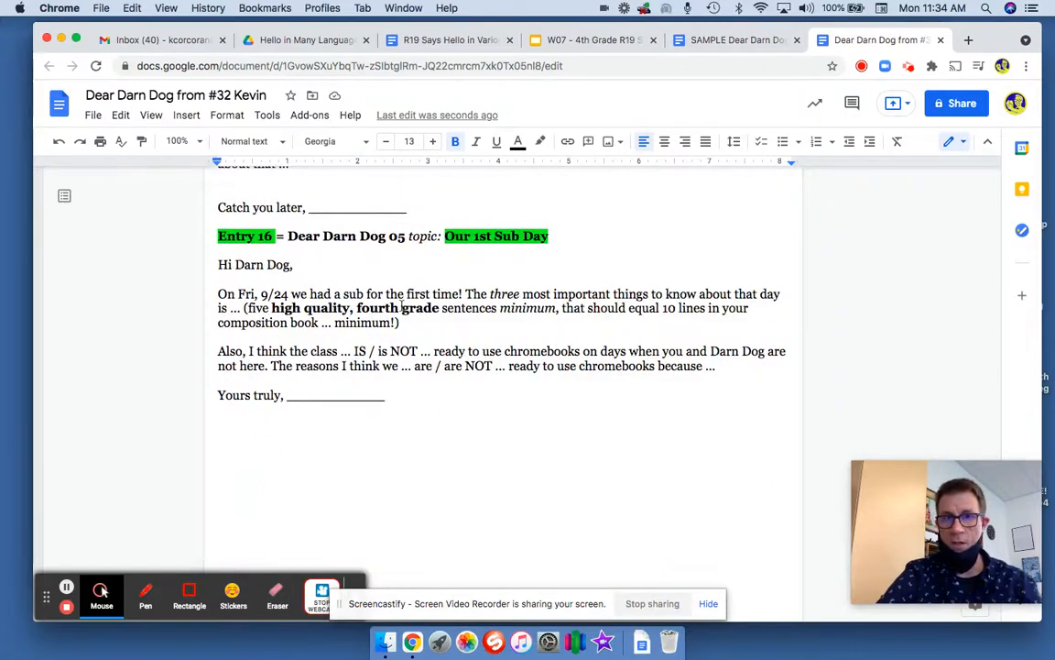
scroll(406, 394, up, 20)
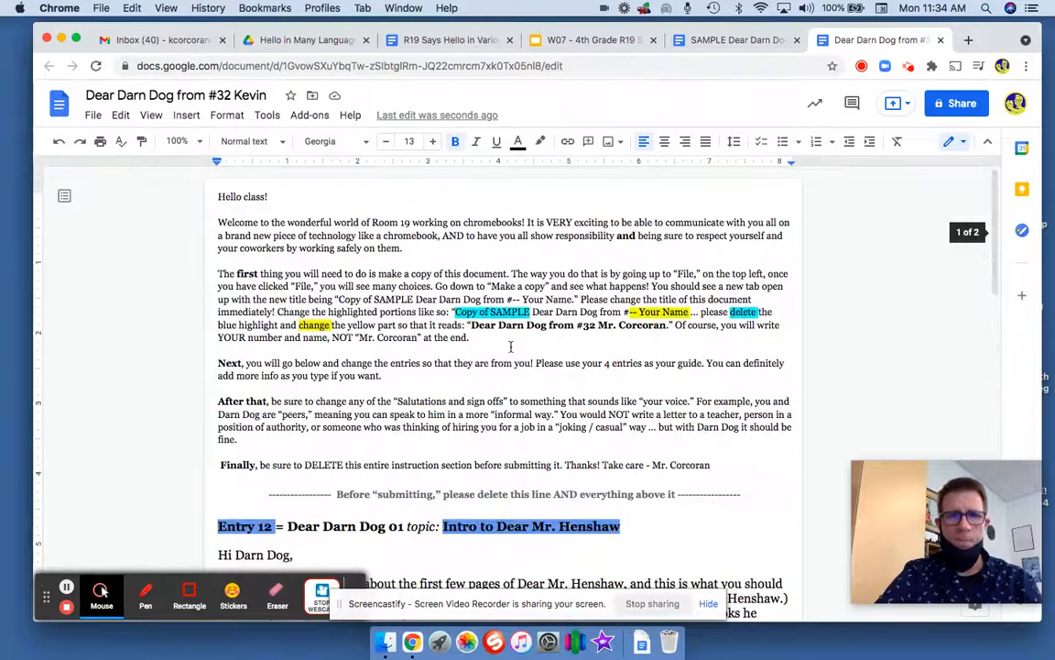
click(755, 494)
key(super+shift+Up)
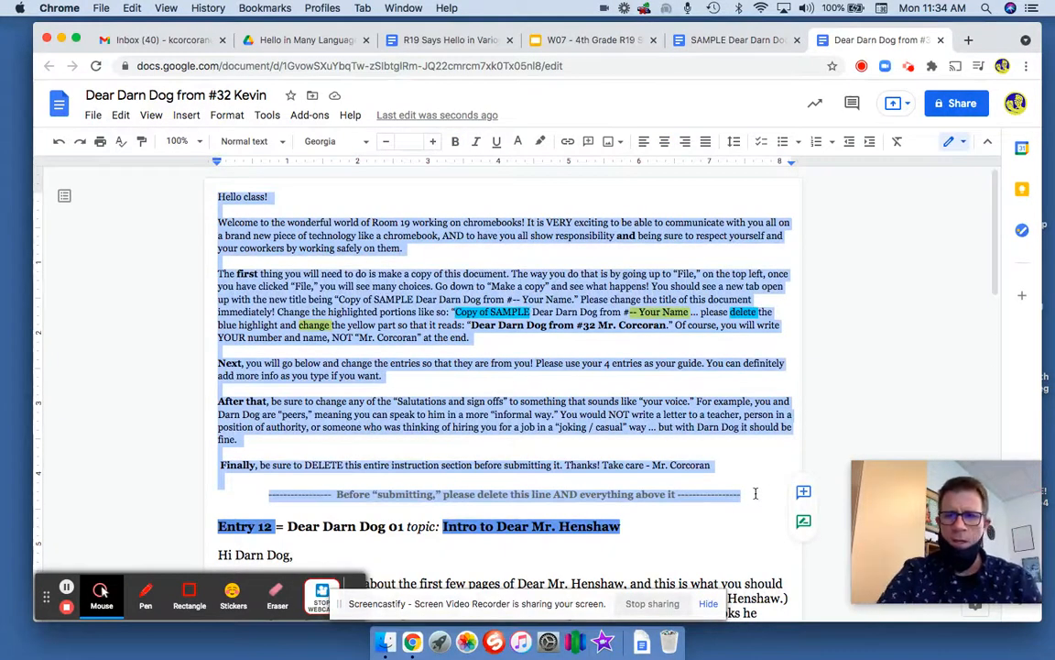
key(BackSpace)
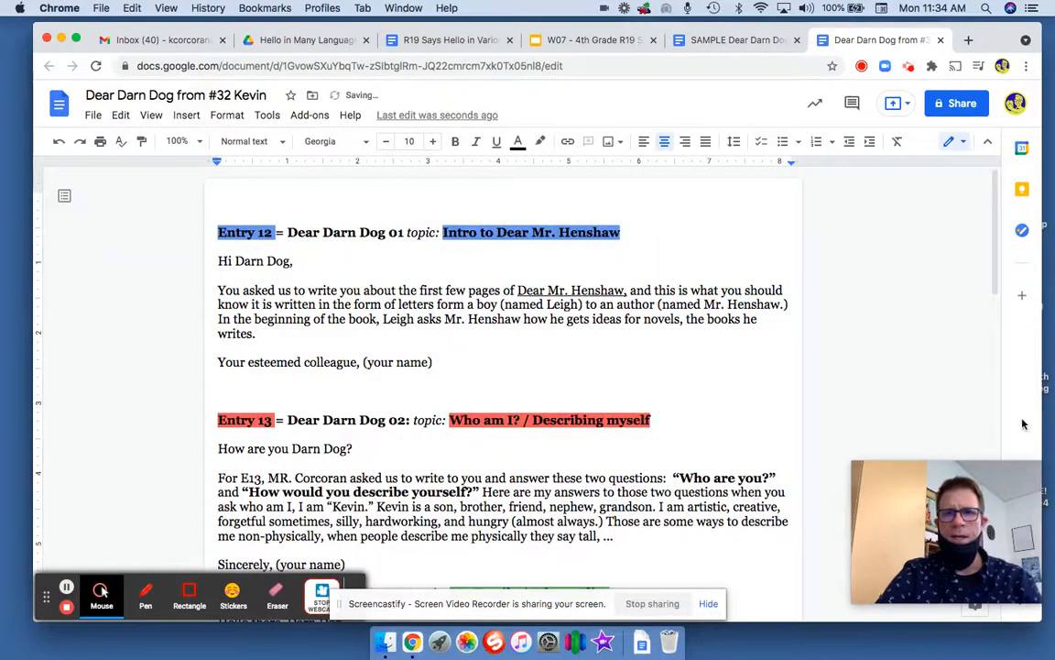